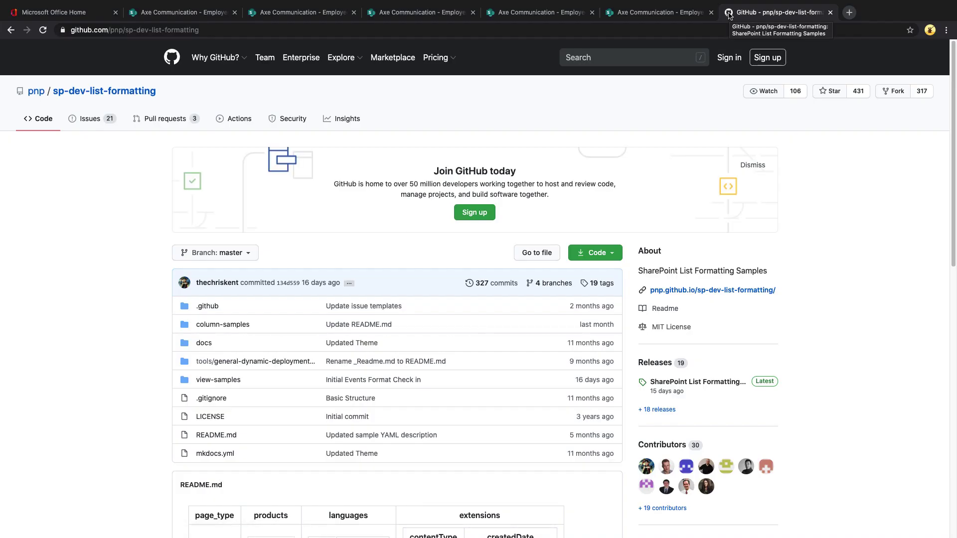
Scroll through the repository README, then go forward to the bar-graph-format sample page.
{"action": "scroll", "coordinate": [90, 306], "scroll_direction": "down", "scroll_amount": 9}
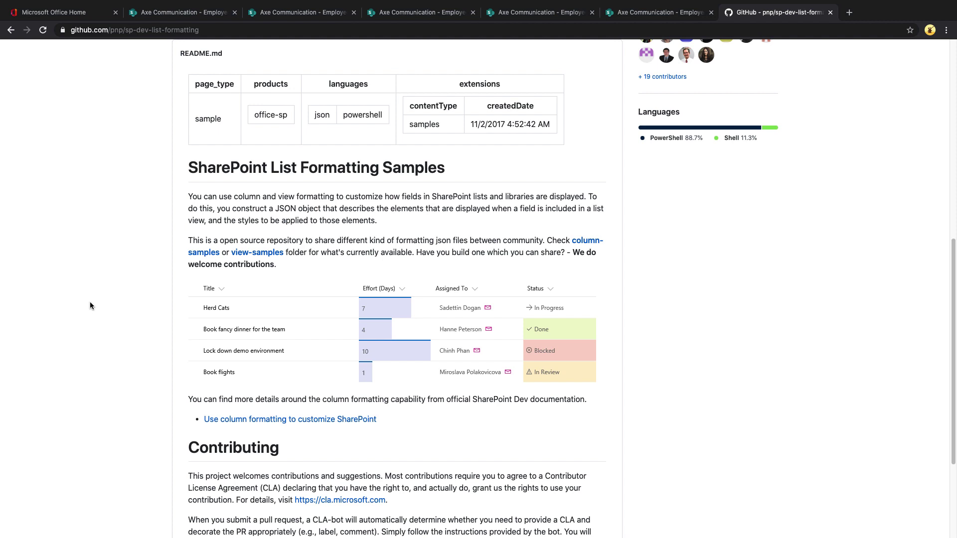
{"action": "scroll", "coordinate": [156, 375], "scroll_direction": "down", "scroll_amount": 3}
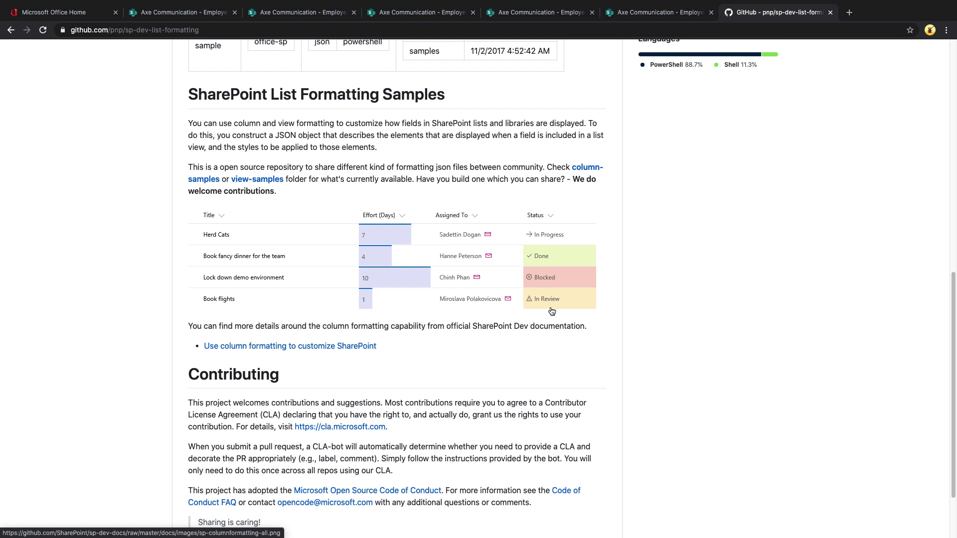
{"action": "scroll", "coordinate": [418, 342], "scroll_direction": "up", "scroll_amount": 3}
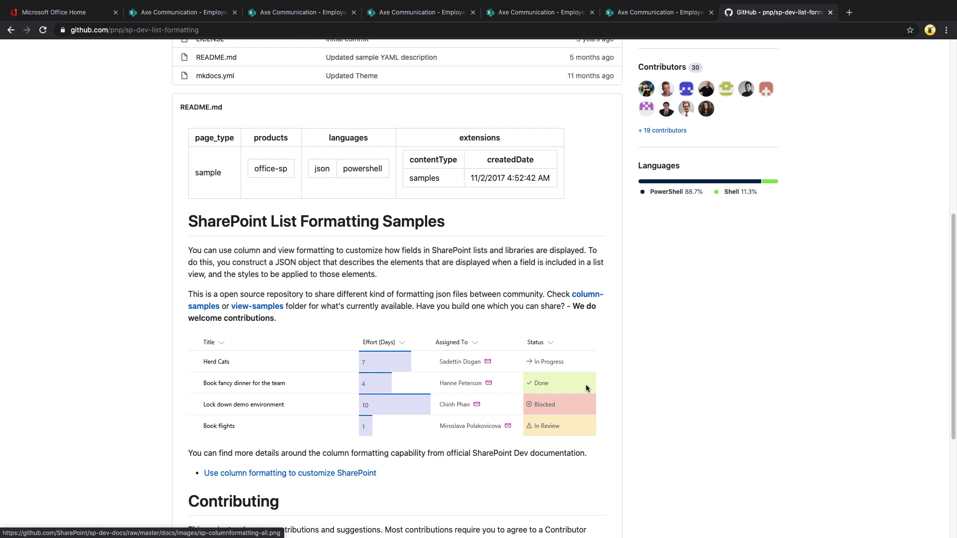
{"action": "key", "text": "alt+Right"}
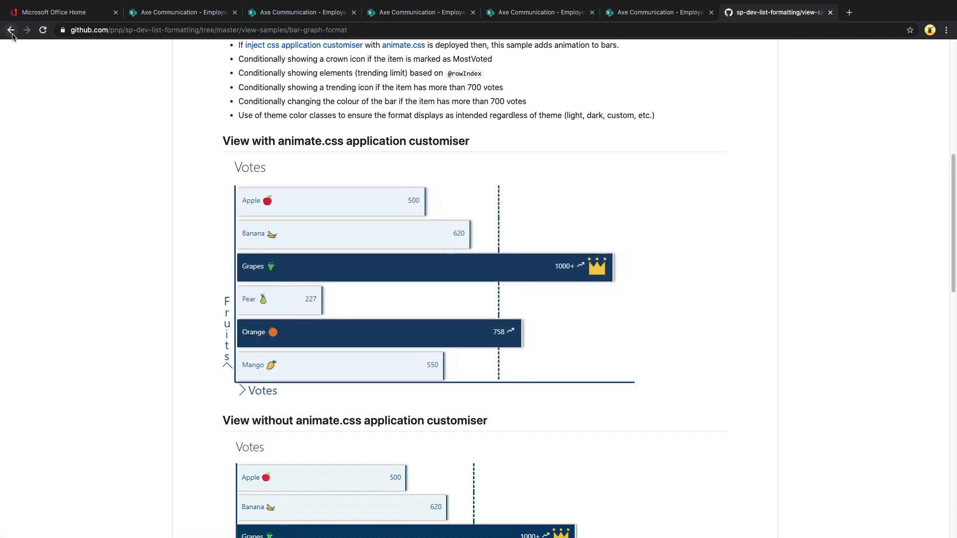
Go back to the planner-inspired-task-card sample and scroll up to the top of its README.
{"action": "key", "text": "alt+Left"}
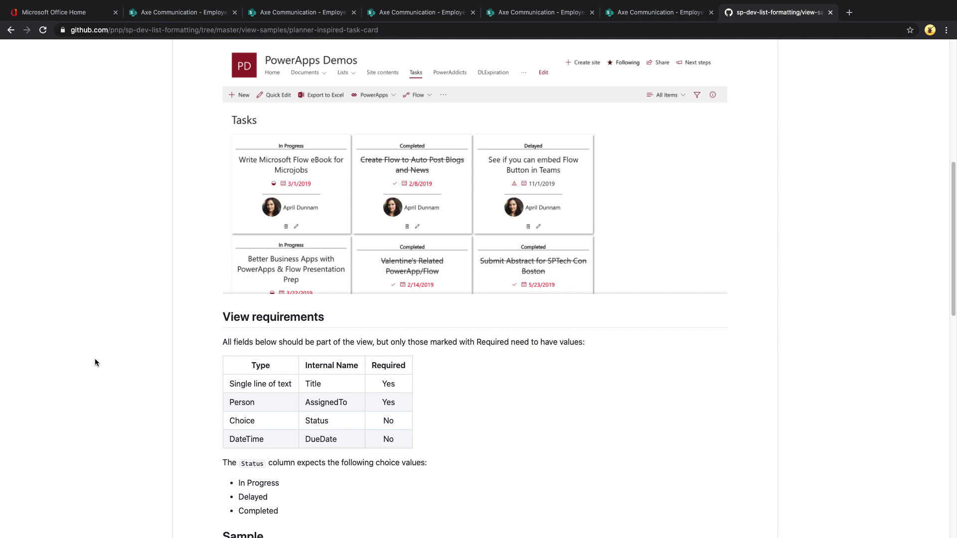
{"action": "scroll", "coordinate": [100, 354], "scroll_direction": "up", "scroll_amount": 8}
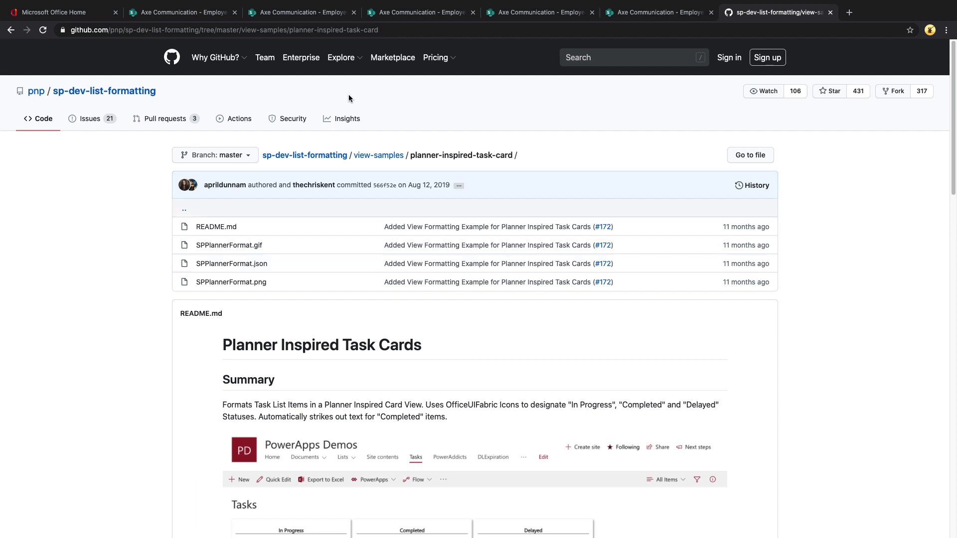
Browse the view-samples and column-samples folders, then switch to the ListFormatting repository tab.
{"action": "left_click", "coordinate": [343, 159]}
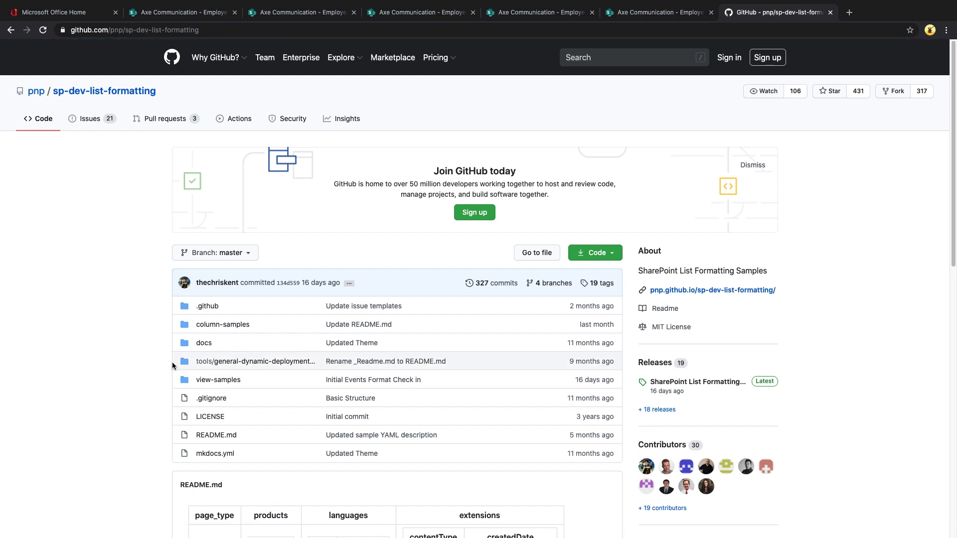
{"action": "left_click", "coordinate": [212, 381]}
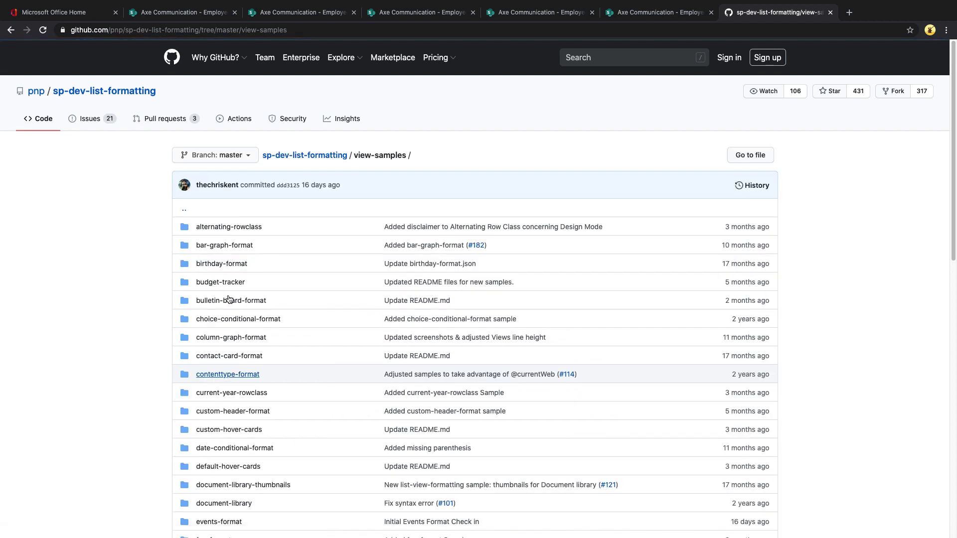
{"action": "key", "text": "alt+Left"}
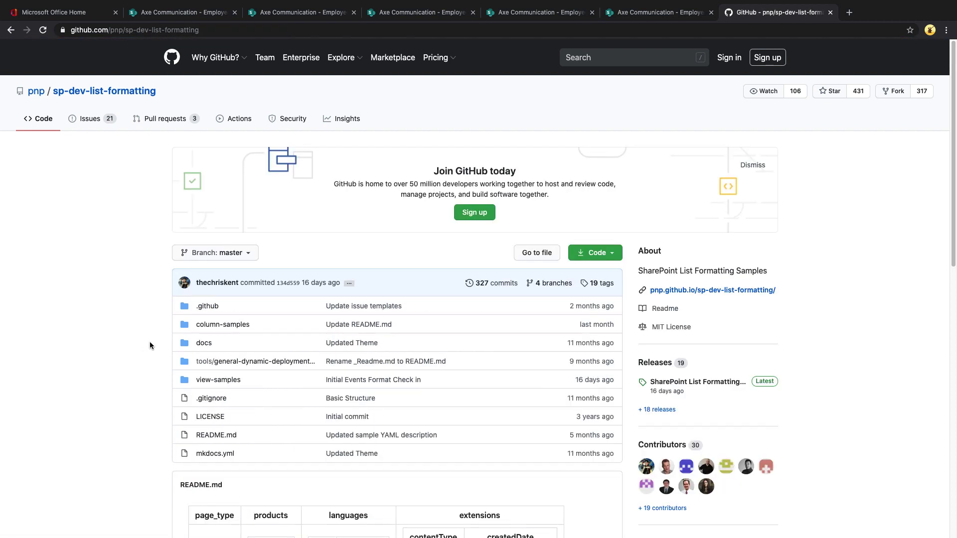
{"action": "left_click", "coordinate": [224, 326]}
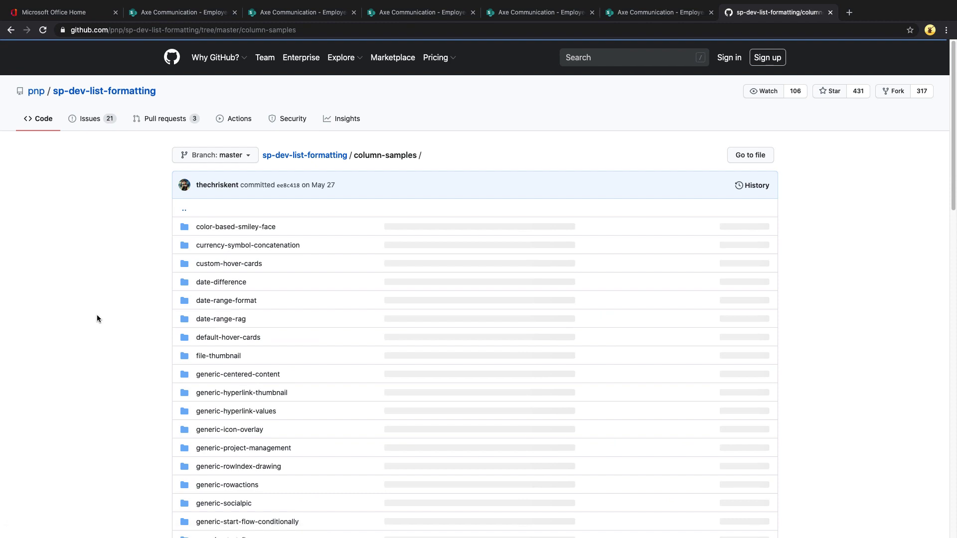
{"action": "scroll", "coordinate": [99, 316], "scroll_direction": "down", "scroll_amount": 3}
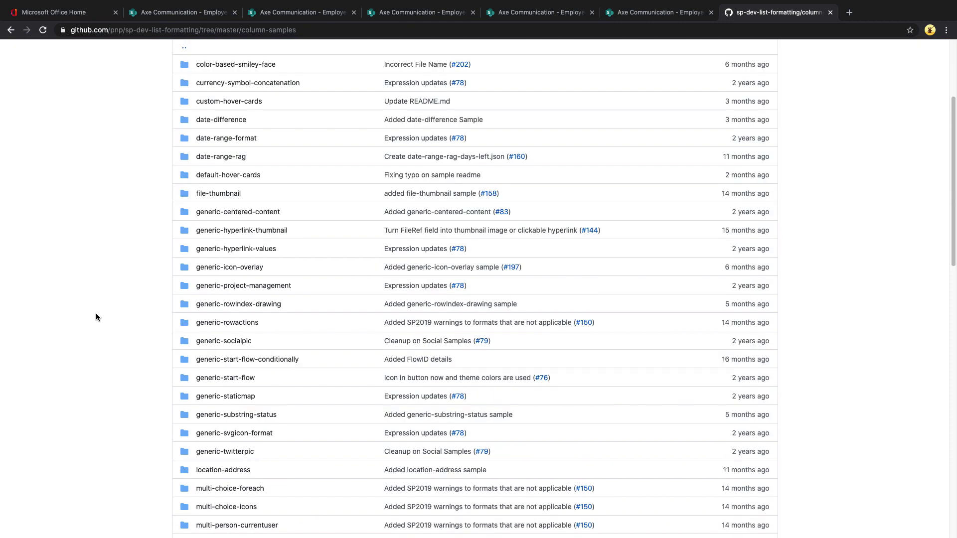
{"action": "key", "text": "ctrl+shift+Tab"}
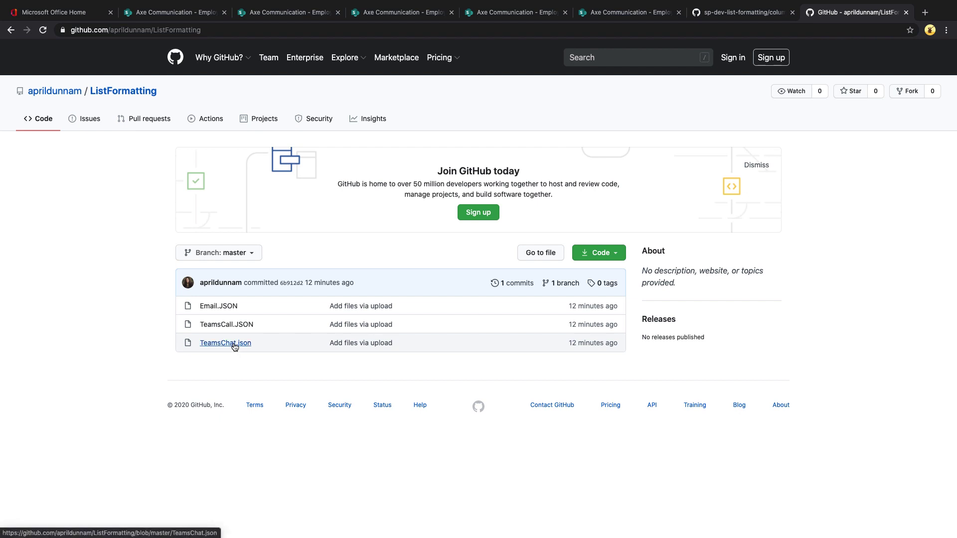
Open TeamsChat.json as raw text and select all of its JSON to copy it.
{"action": "left_click", "coordinate": [233, 344]}
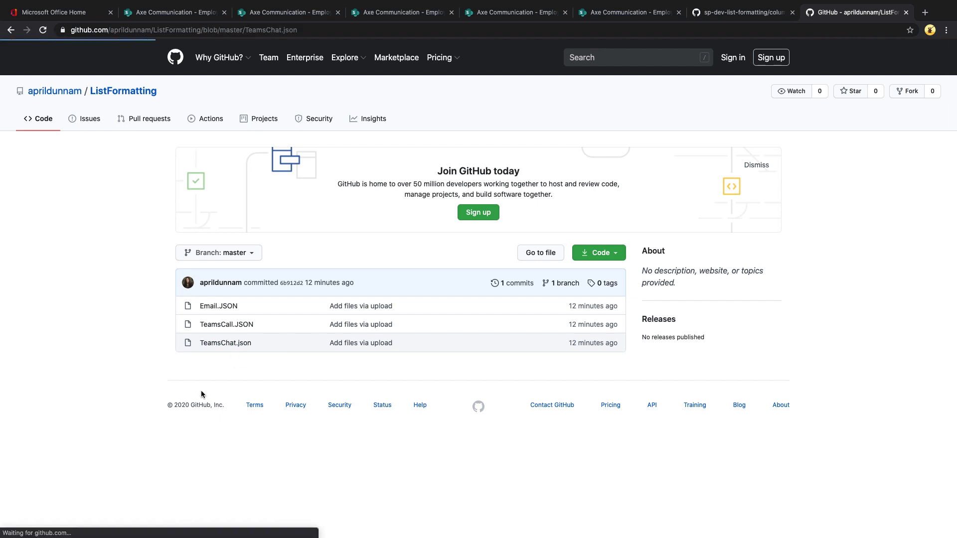
{"action": "scroll", "coordinate": [123, 366], "scroll_direction": "down", "scroll_amount": 3}
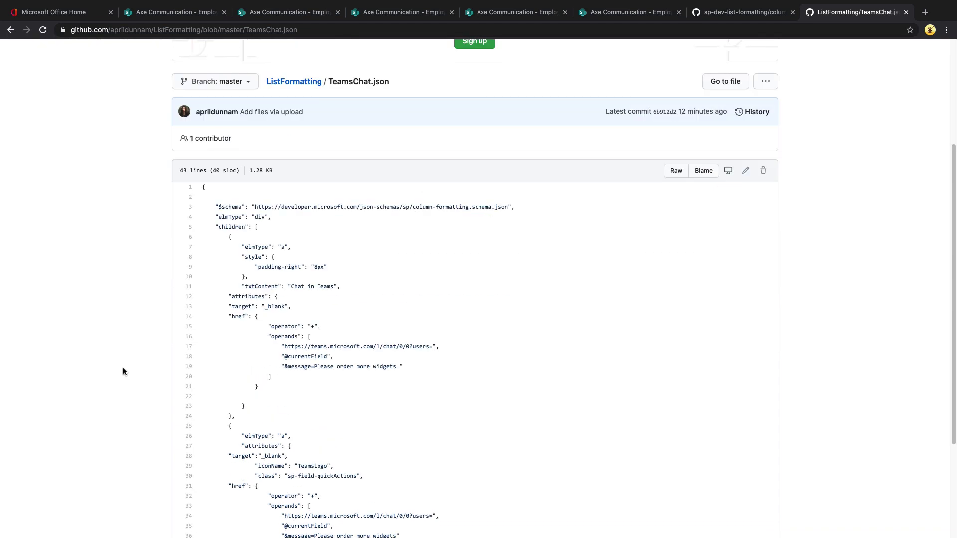
{"action": "left_click", "coordinate": [675, 171]}
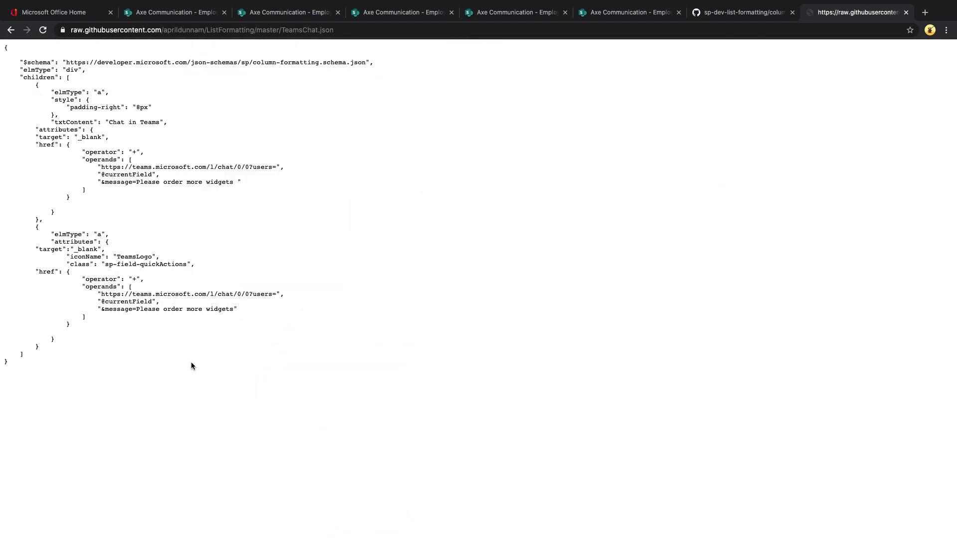
{"action": "key", "text": "super+a"}
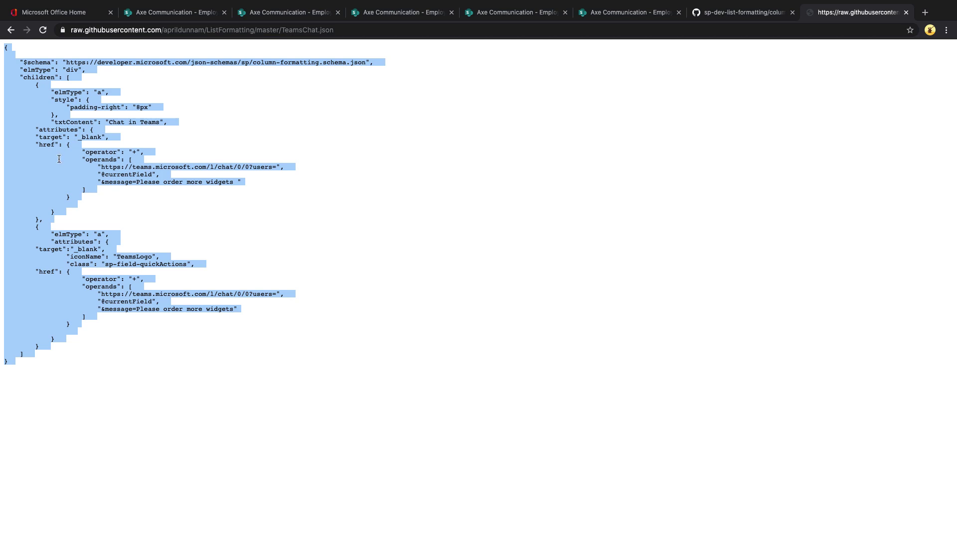
{"action": "left_click", "coordinate": [139, 222]}
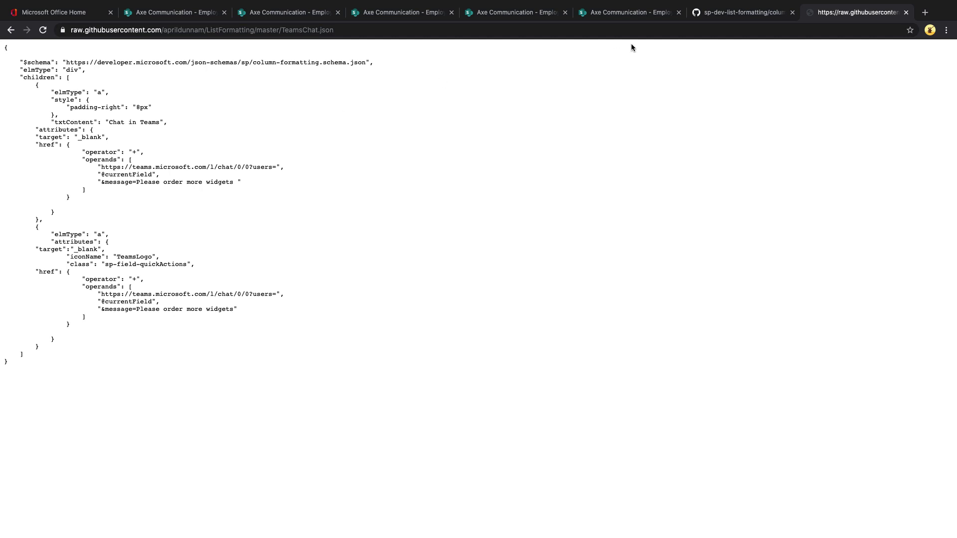
In the Employee Directory, open Column settings > Format this column for the Email column.
{"action": "left_click", "coordinate": [623, 18]}
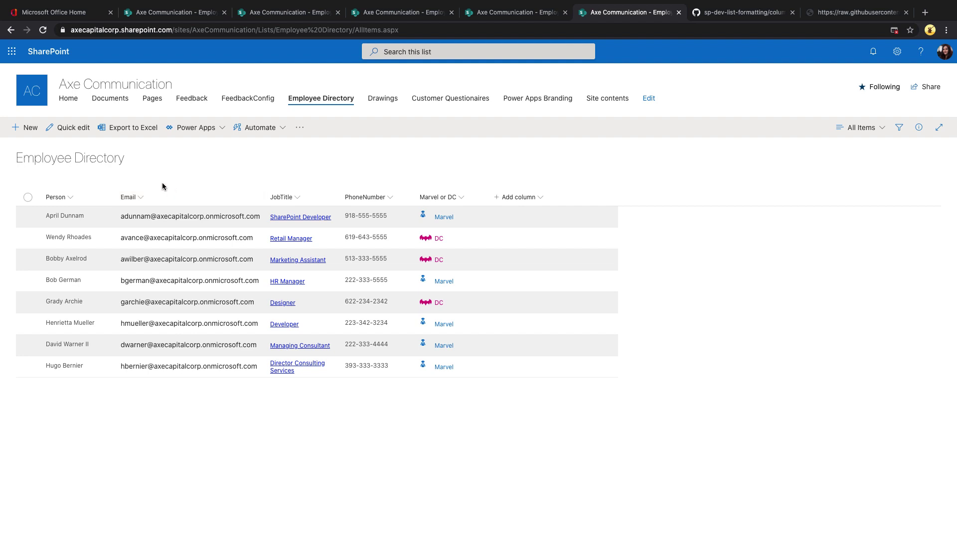
{"action": "left_click", "coordinate": [141, 198]}
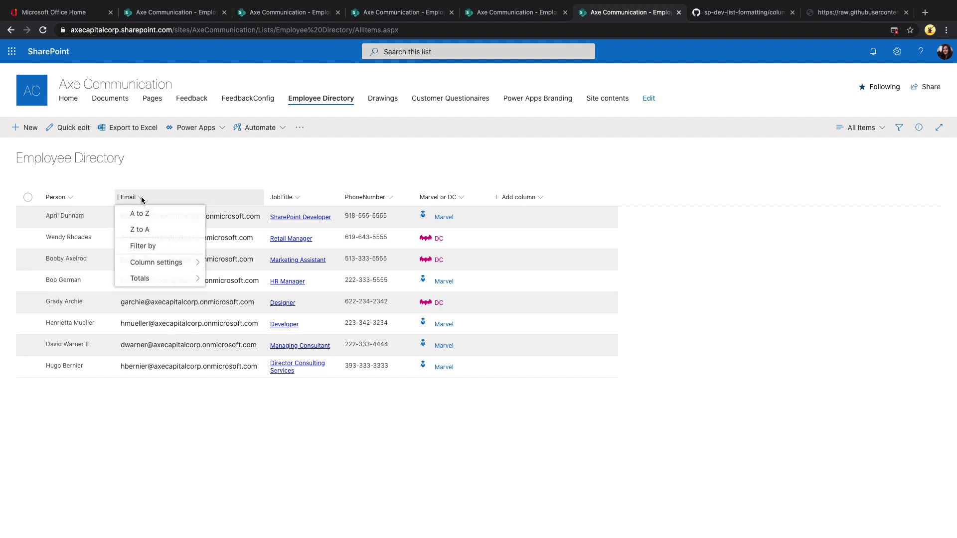
{"action": "mouse_move", "coordinate": [188, 262]}
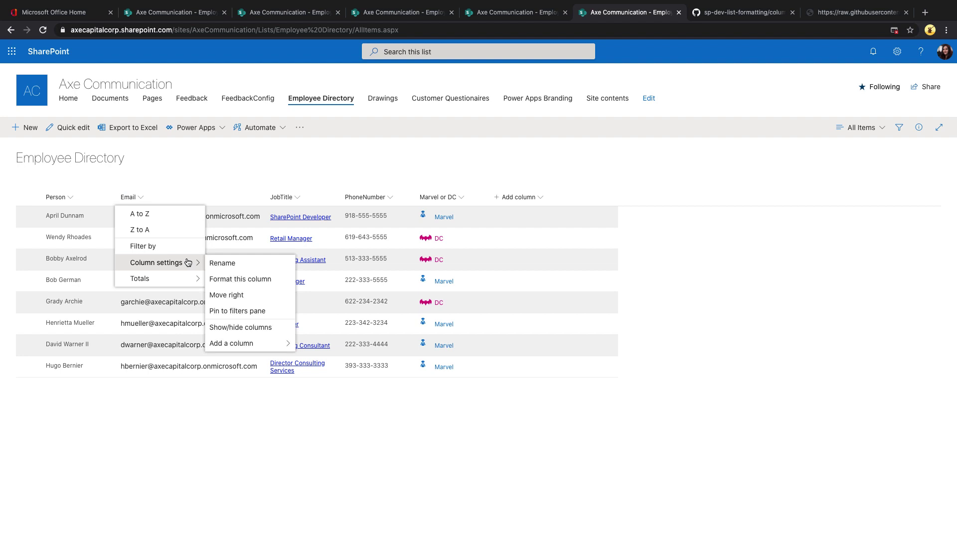
{"action": "left_click", "coordinate": [273, 282]}
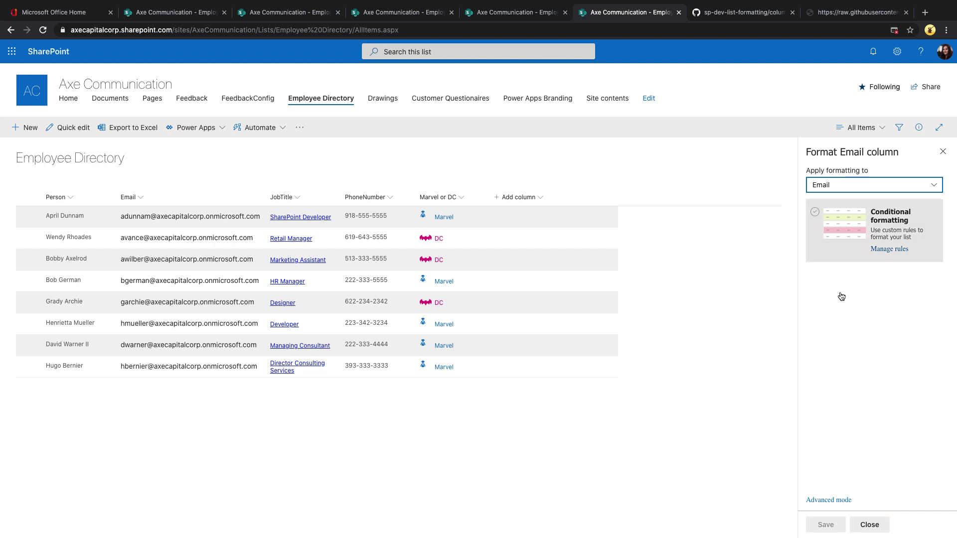
Draft a conditional formatting rule testing whether Person is equal to a value.
{"action": "left_click", "coordinate": [839, 225]}
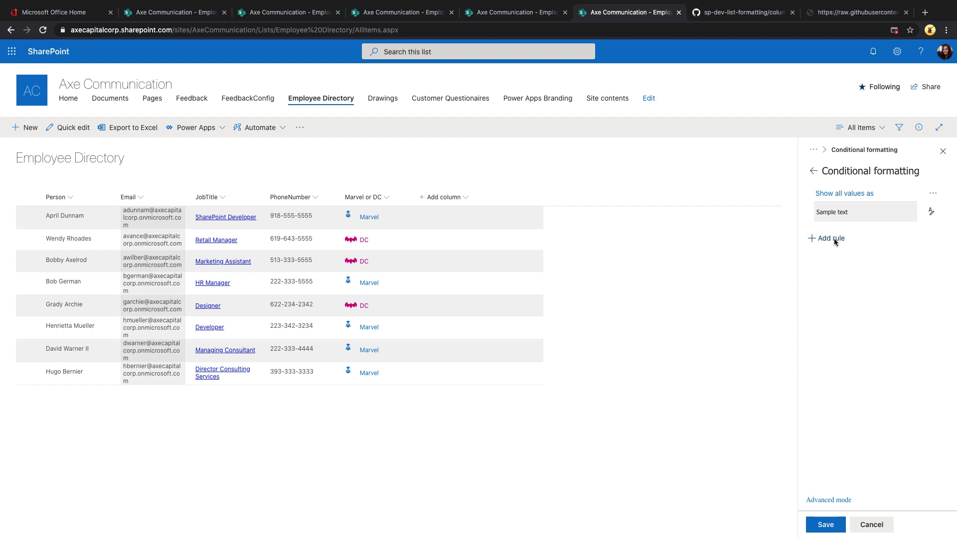
{"action": "left_click", "coordinate": [836, 242]}
{"action": "left_click", "coordinate": [874, 211]}
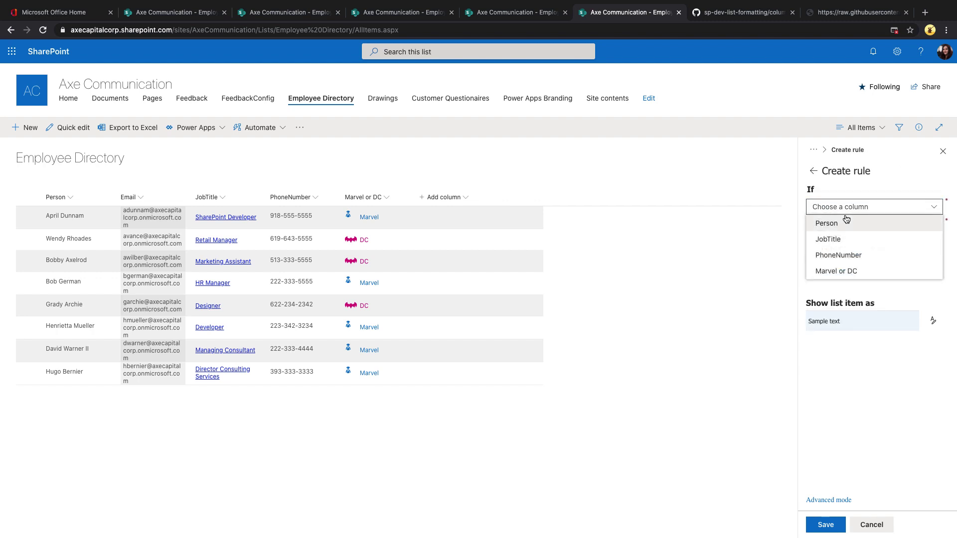
{"action": "left_click", "coordinate": [846, 223]}
{"action": "left_click", "coordinate": [864, 231]}
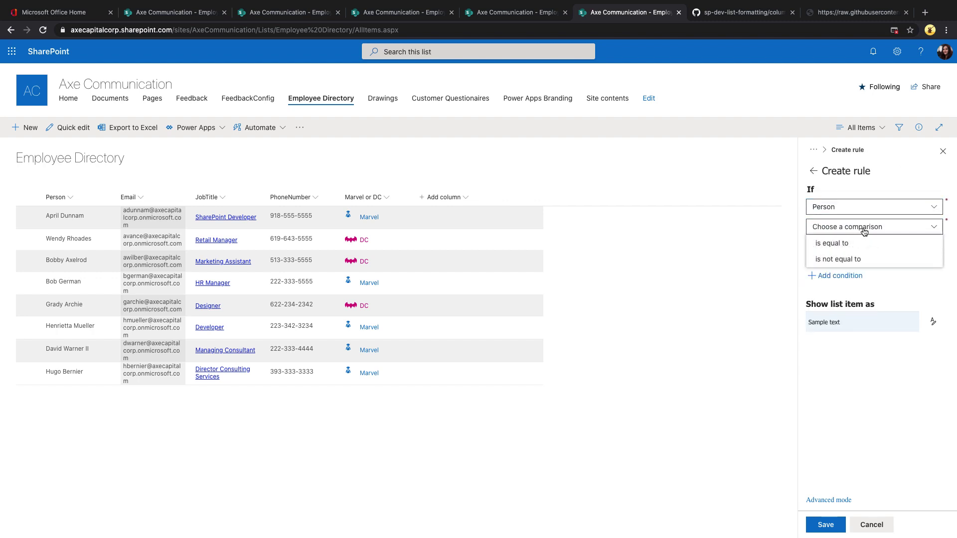
{"action": "left_click", "coordinate": [865, 241]}
{"action": "left_click", "coordinate": [859, 250]}
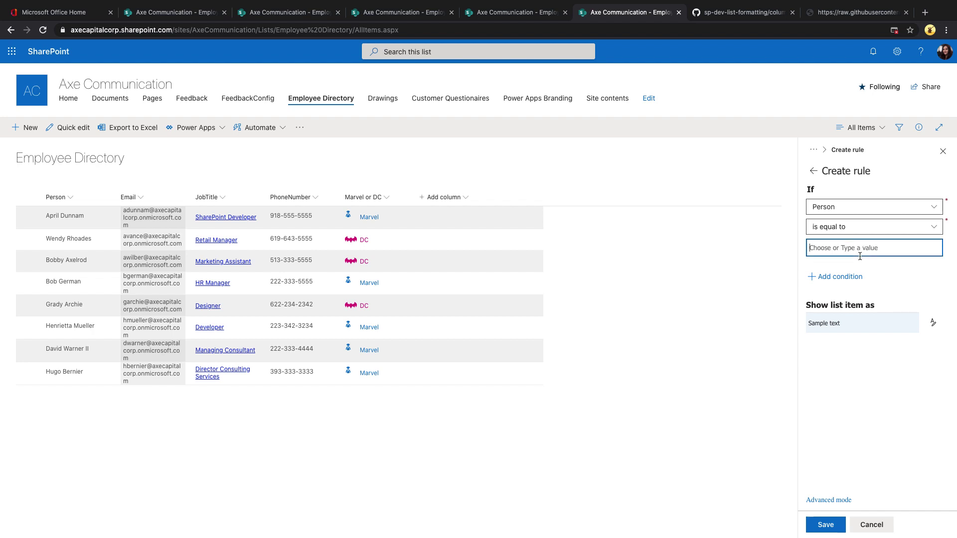
Abandon the draft rule, close the formatting pane and reopen the Email column options.
{"action": "left_click", "coordinate": [814, 172]}
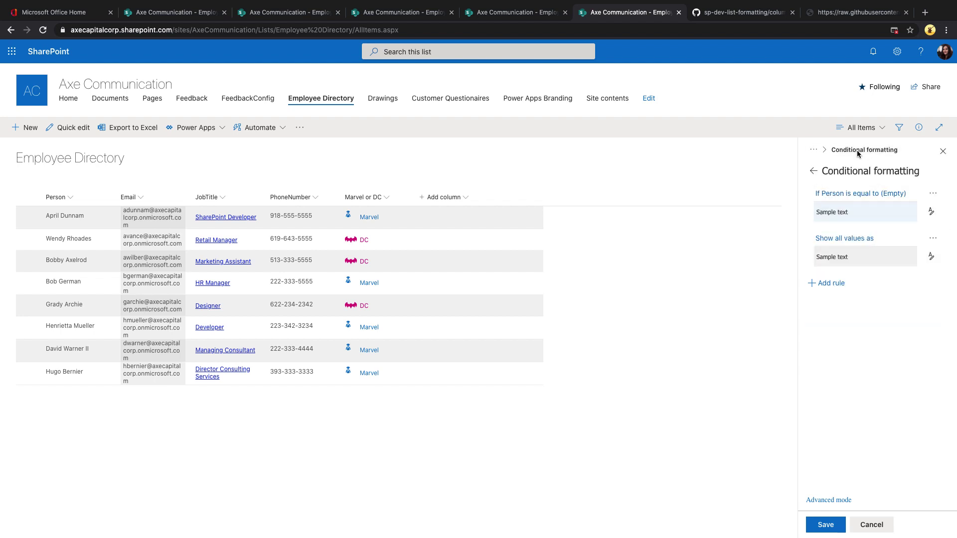
{"action": "left_click", "coordinate": [942, 153]}
{"action": "left_click", "coordinate": [129, 196]}
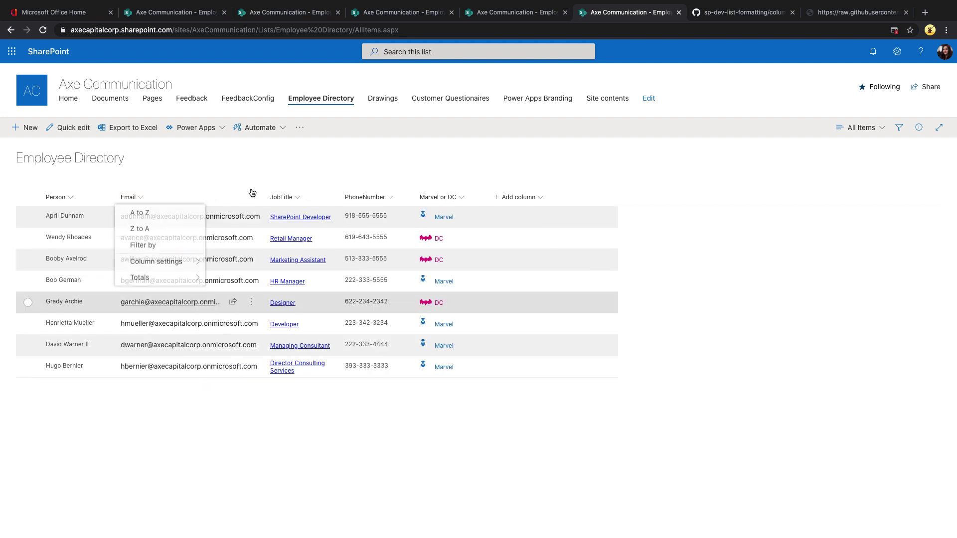
Paste the TeamsChat JSON into the Email column's advanced mode, preview it, and save.
{"action": "mouse_move", "coordinate": [156, 263]}
{"action": "left_click", "coordinate": [240, 279]}
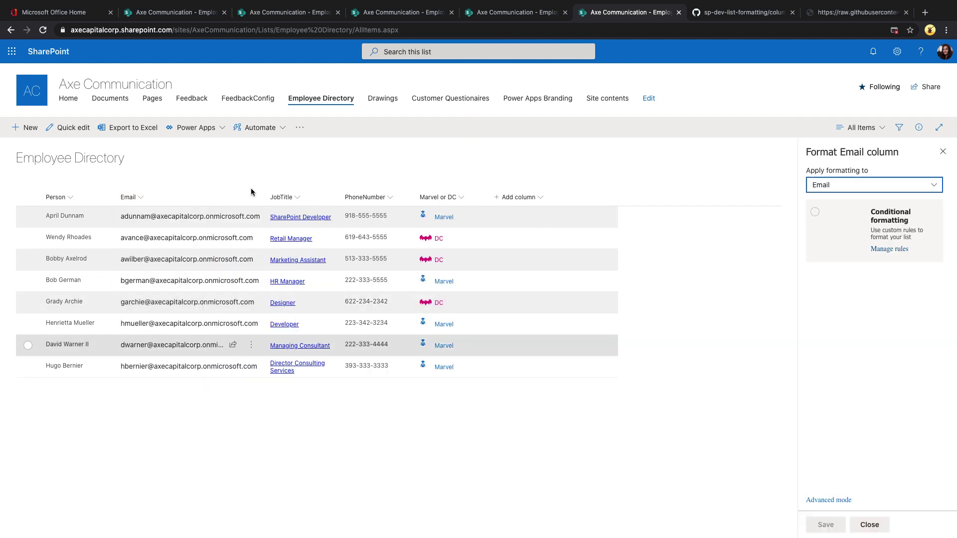
{"action": "left_click", "coordinate": [835, 504]}
{"action": "left_click", "coordinate": [825, 322]}
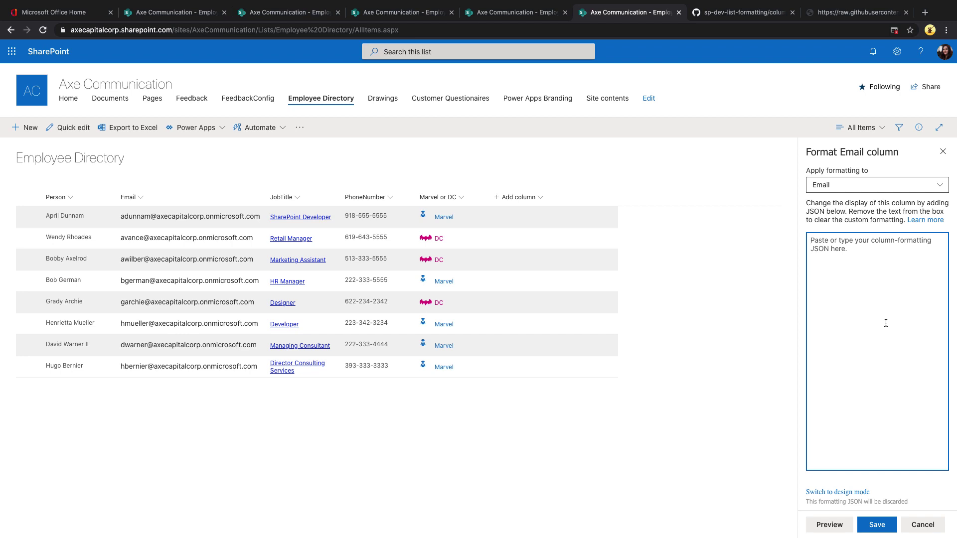
{"action": "key", "text": "super+v"}
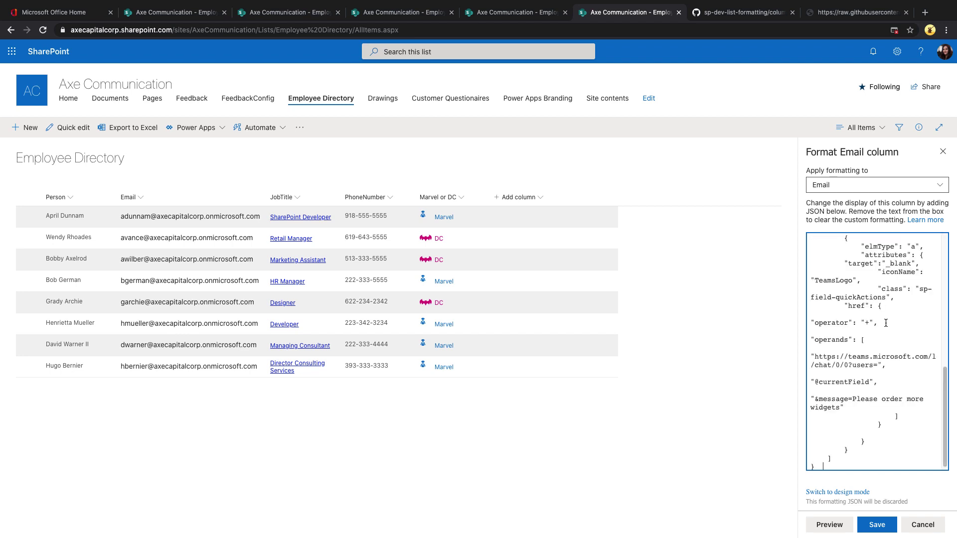
{"action": "left_click", "coordinate": [830, 526]}
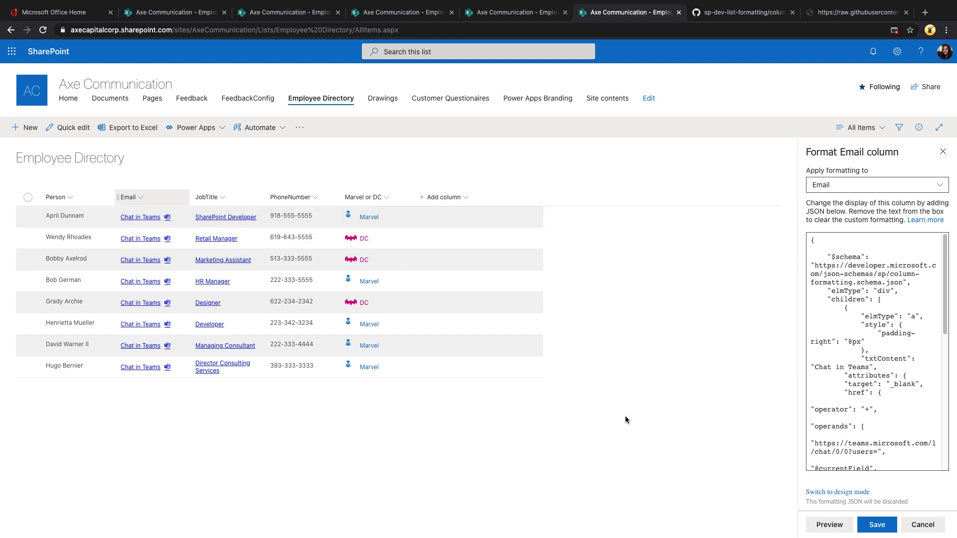
{"action": "left_click", "coordinate": [877, 525]}
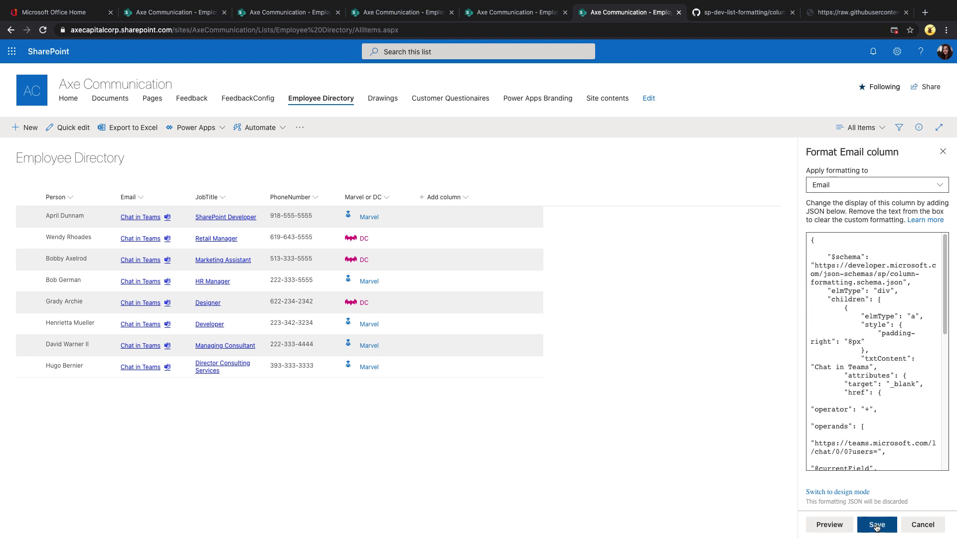
Start a Teams chat with the Managing Consultant through their Chat in Teams link.
{"action": "left_click", "coordinate": [151, 352]}
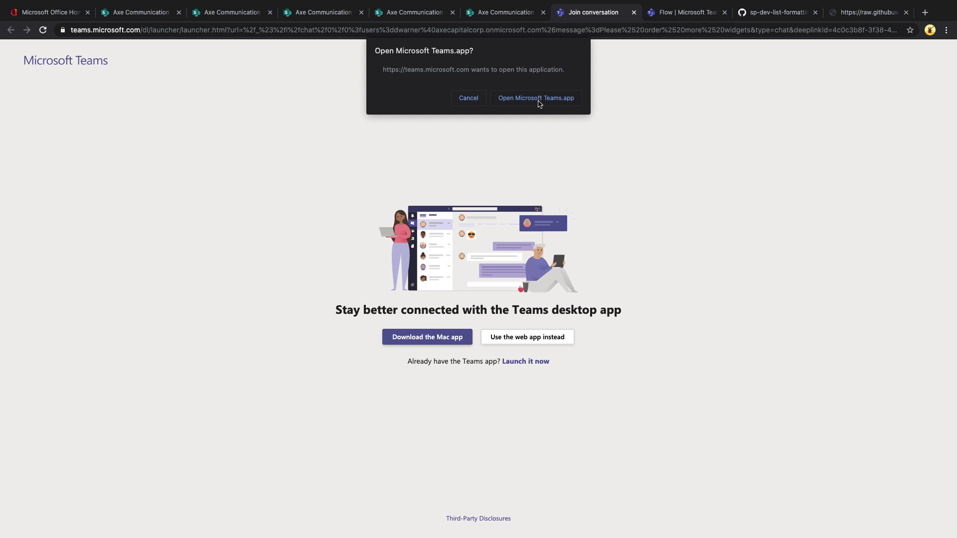
{"action": "left_click", "coordinate": [514, 98]}
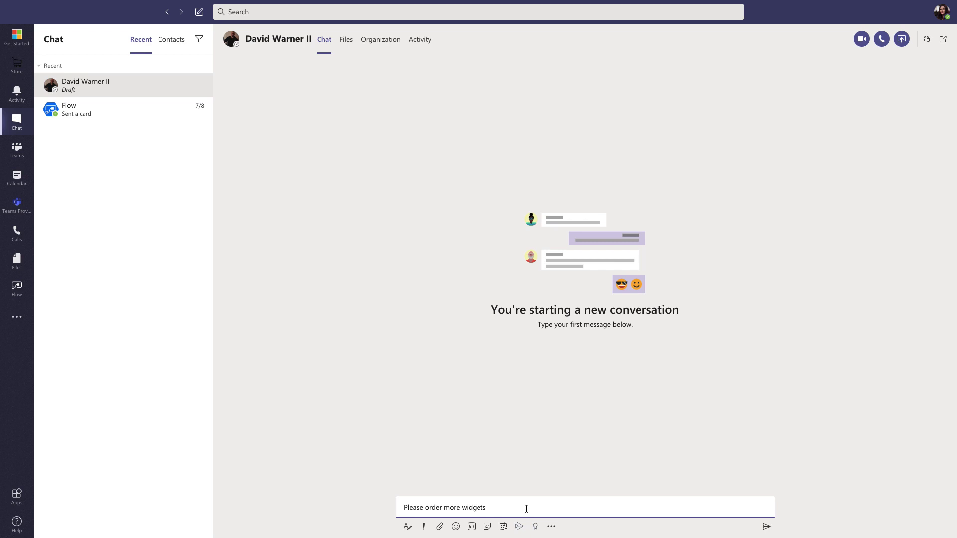
Send the prefilled 'Please order more widgets' message to the employee.
{"action": "left_click", "coordinate": [765, 526]}
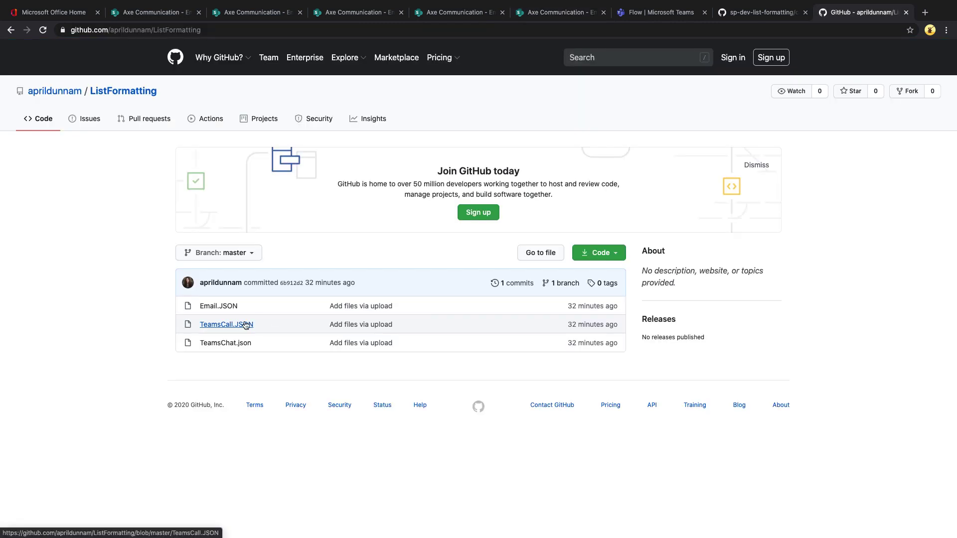
View TeamsCall.JSON as raw text, highlighting its /call link, then return to SharePoint.
{"action": "left_click", "coordinate": [246, 326]}
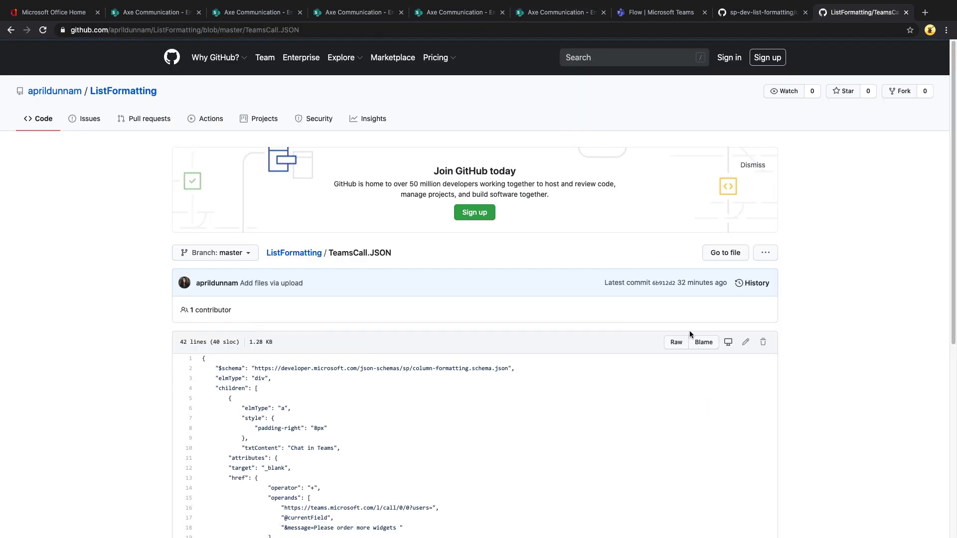
{"action": "left_click", "coordinate": [702, 279]}
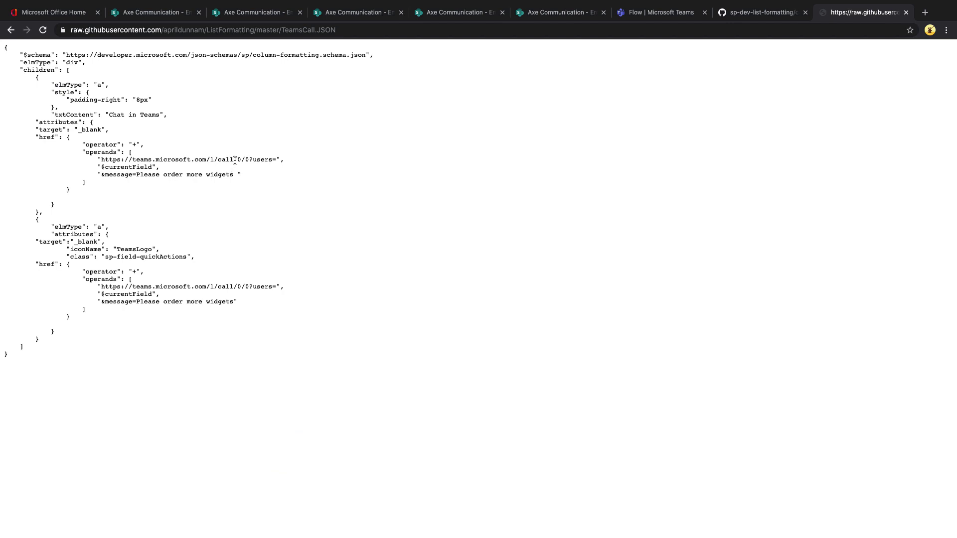
{"action": "left_click_drag", "start_coordinate": [233, 159], "coordinate": [213, 160]}
{"action": "left_click", "coordinate": [324, 185]}
{"action": "left_click", "coordinate": [256, 12]}
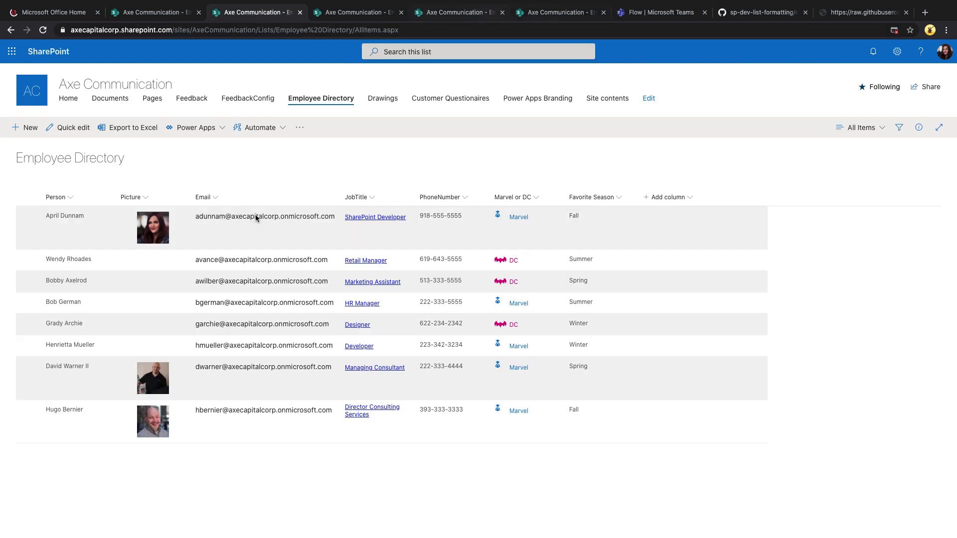
Replace the Email column's formatting JSON with the call-link JSON, removing the prefilled message line.
{"action": "key", "text": "ctrl+6"}
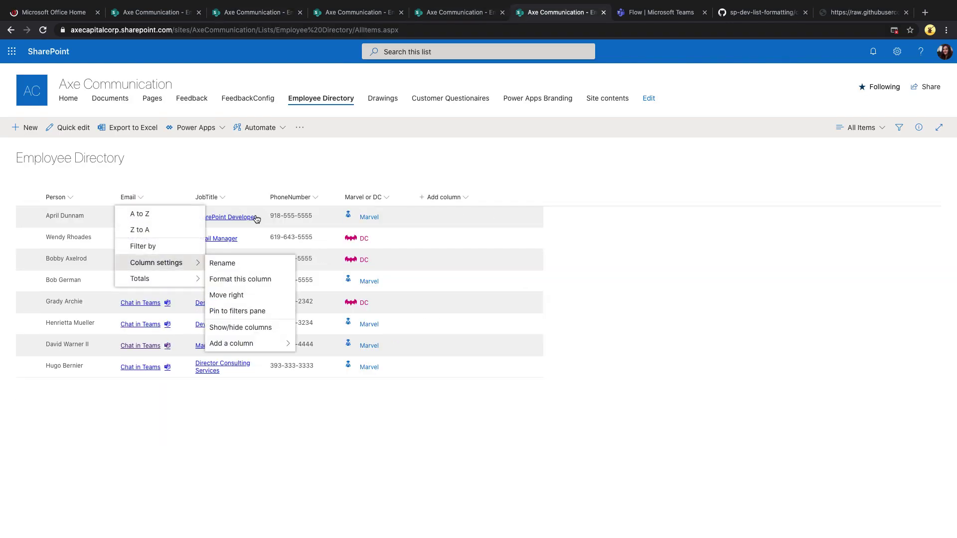
{"action": "left_click", "coordinate": [256, 280]}
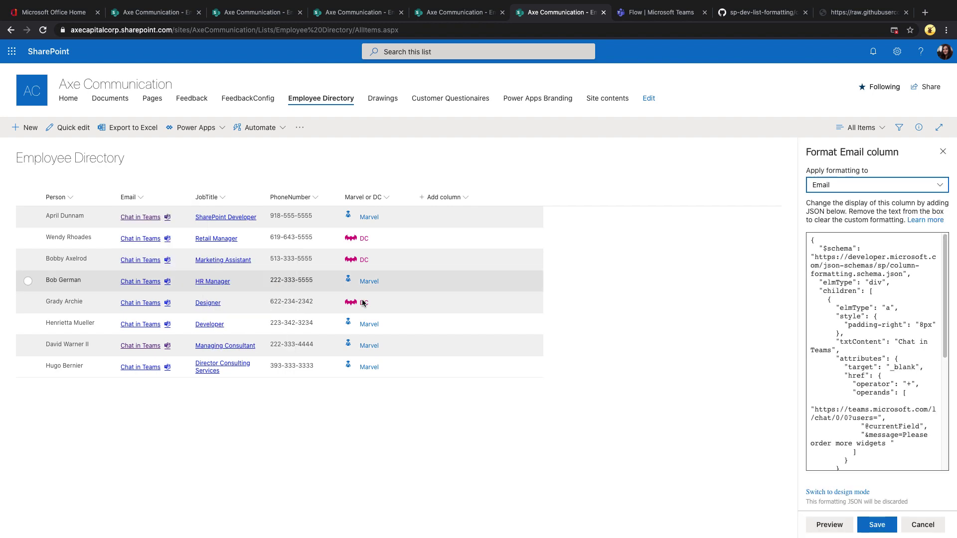
{"action": "left_click", "coordinate": [849, 315]}
{"action": "key", "text": "ctrl+a"}
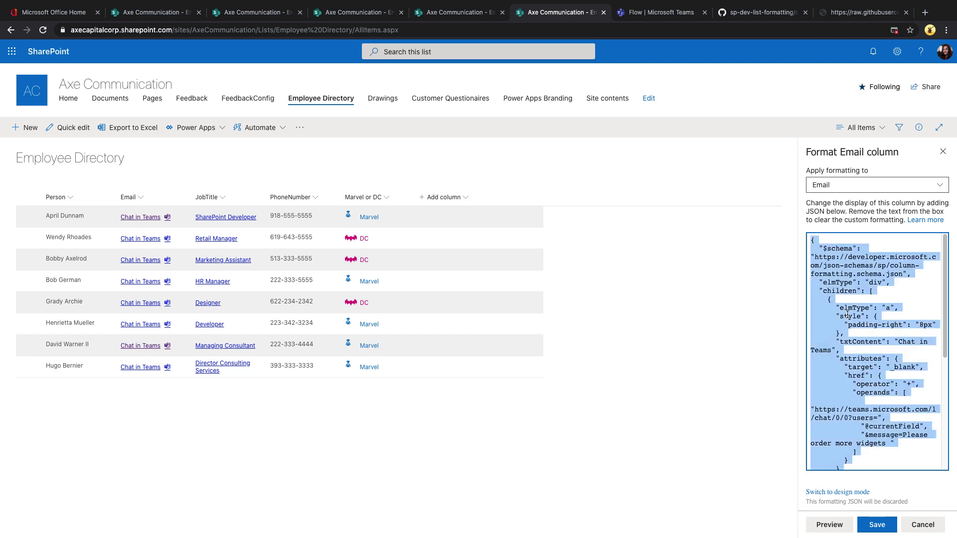
{"action": "key", "text": "ctrl+v"}
{"action": "scroll", "coordinate": [875, 345], "scroll_direction": "up", "scroll_amount": 5}
{"action": "scroll", "coordinate": [875, 345], "scroll_direction": "up", "scroll_amount": 2}
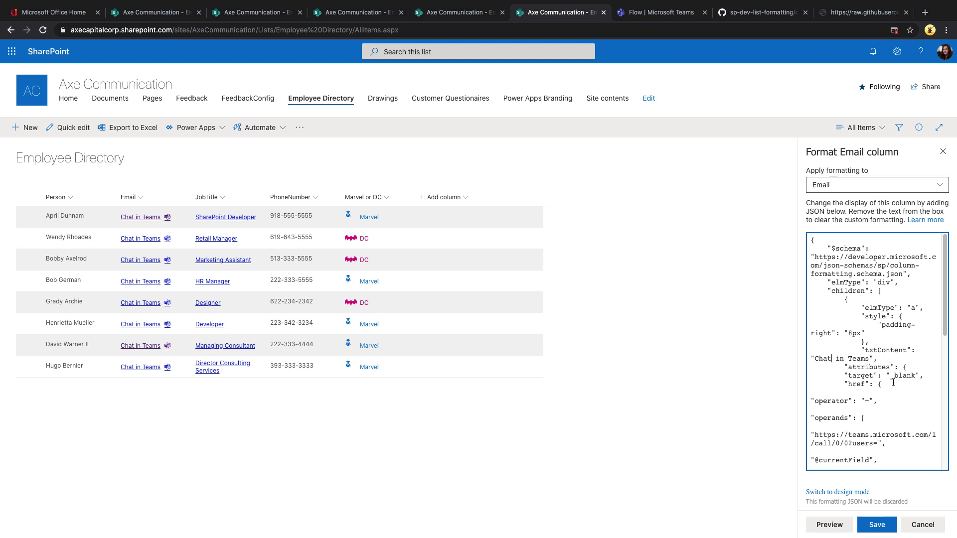
{"action": "scroll", "coordinate": [893, 383], "scroll_direction": "down", "scroll_amount": 3}
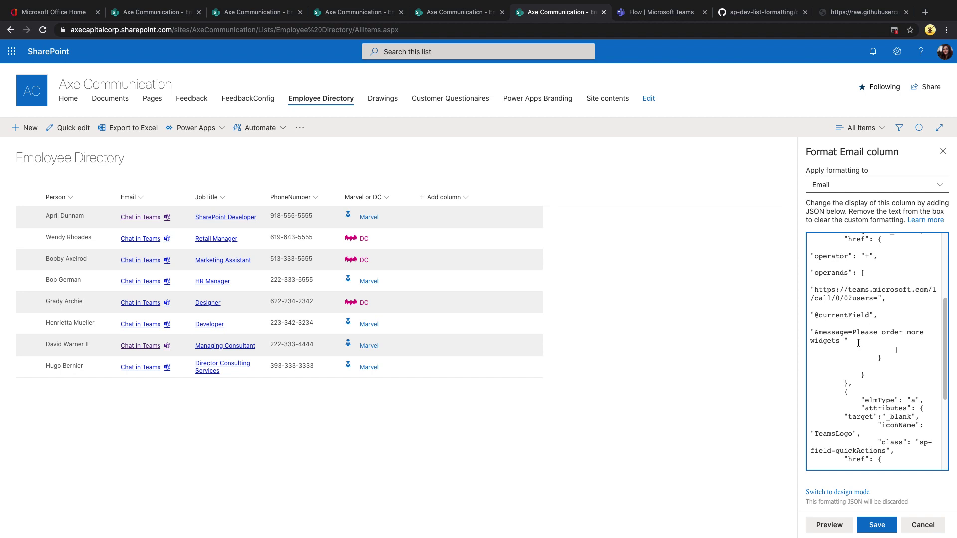
{"action": "left_click_drag", "start_coordinate": [858, 342], "coordinate": [797, 328]}
{"action": "key", "text": "BackSpace"}
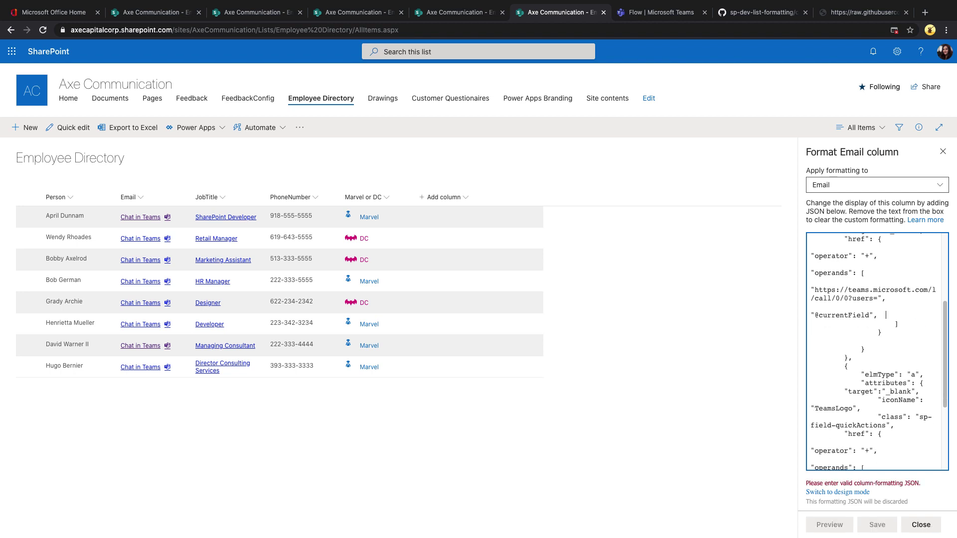
{"action": "key", "text": "BackSpace"}
{"action": "key", "text": "BackSpace"}
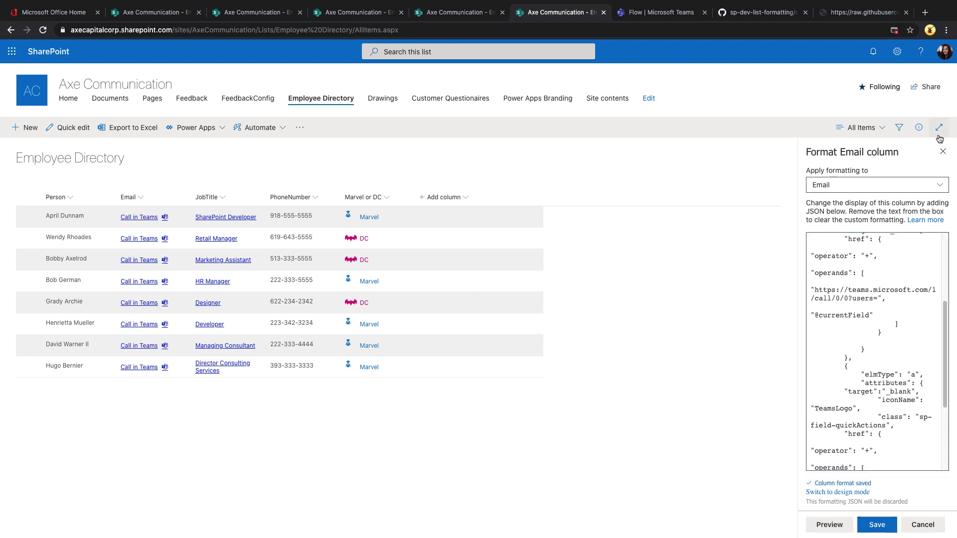
Close the formatting pane and start a Teams call with one employee, allowing Teams to open.
{"action": "left_click", "coordinate": [943, 154]}
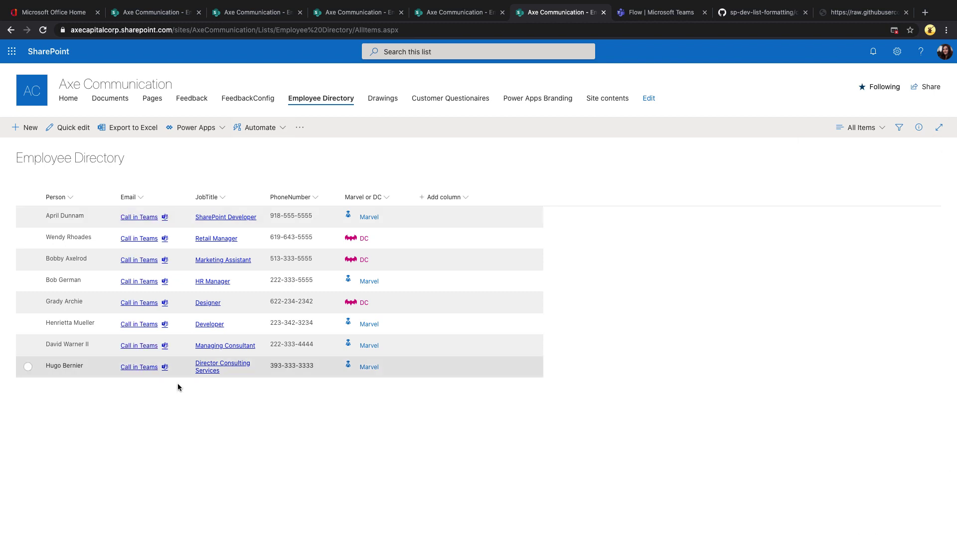
{"action": "left_click", "coordinate": [163, 345]}
{"action": "key", "text": "Return"}
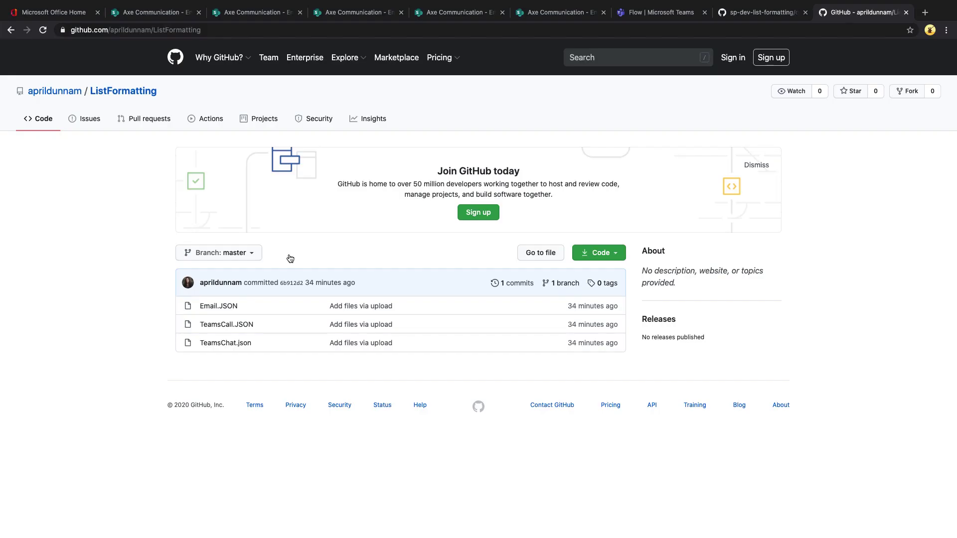
Open Email.JSON in the ListFormatting repository as raw text and select all of it.
{"action": "left_click", "coordinate": [231, 306]}
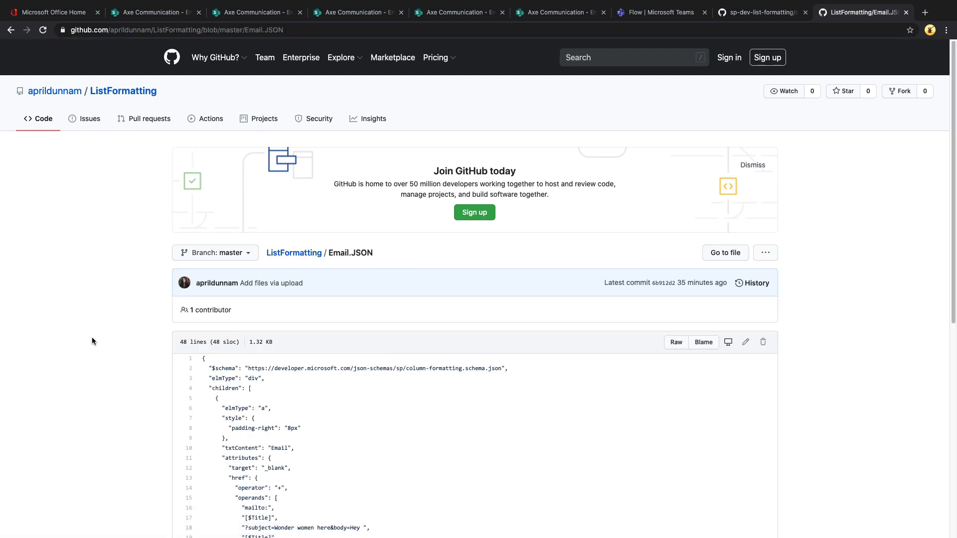
{"action": "scroll", "coordinate": [91, 337], "scroll_direction": "down", "scroll_amount": 1}
{"action": "left_click", "coordinate": [677, 301]}
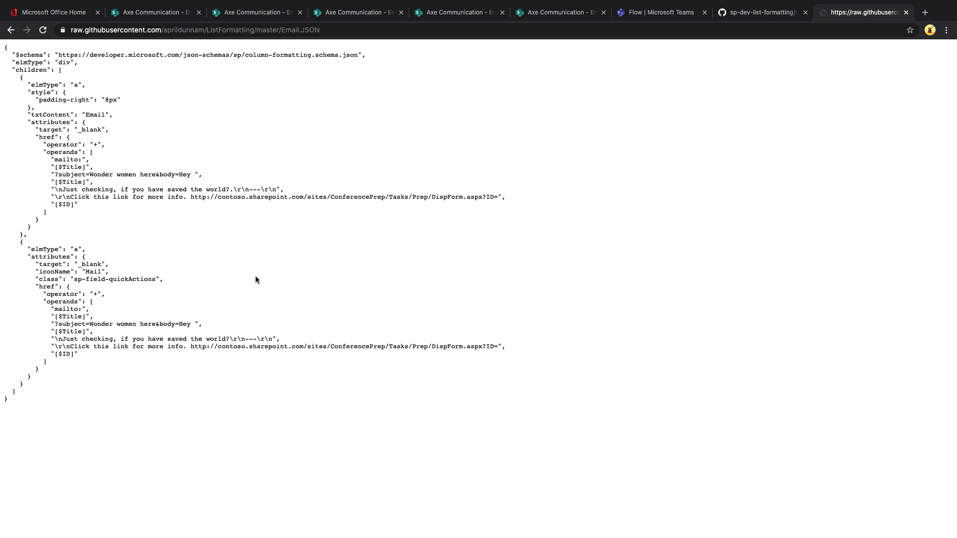
{"action": "key", "text": "super+a"}
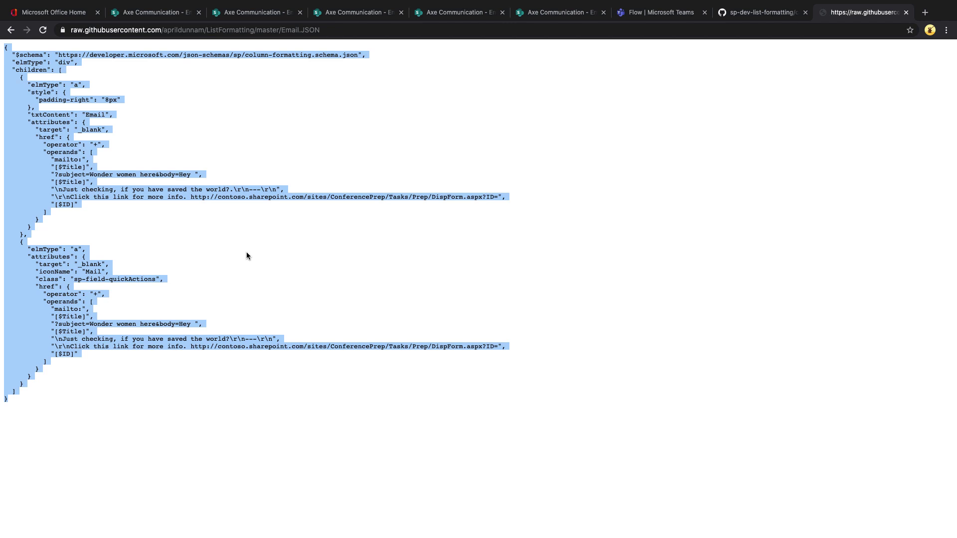
Apply the copied mailto JSON to the Email column and test the first employee's mail link.
{"action": "key", "text": "super+6"}
{"action": "left_click", "coordinate": [139, 197]}
{"action": "mouse_move", "coordinate": [188, 263]}
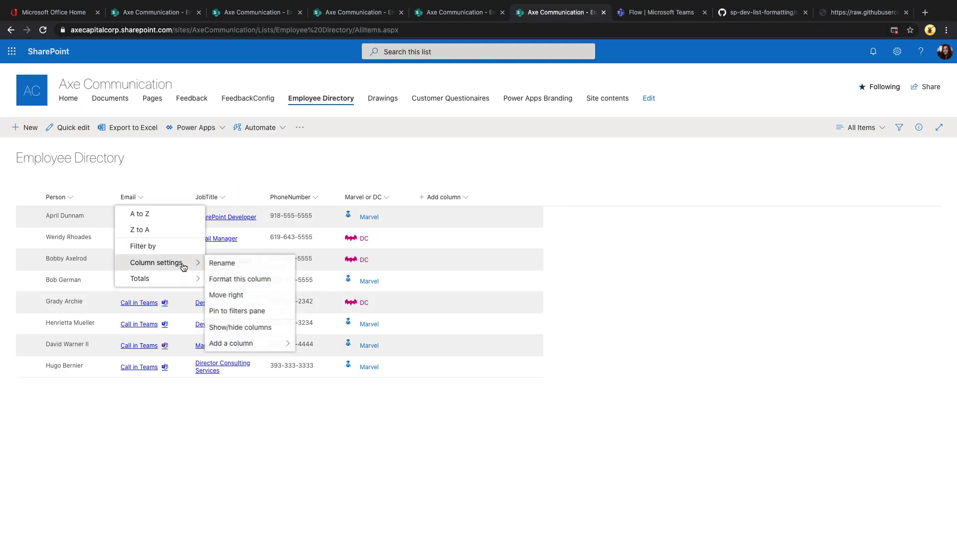
{"action": "left_click", "coordinate": [256, 282]}
{"action": "left_click", "coordinate": [940, 154]}
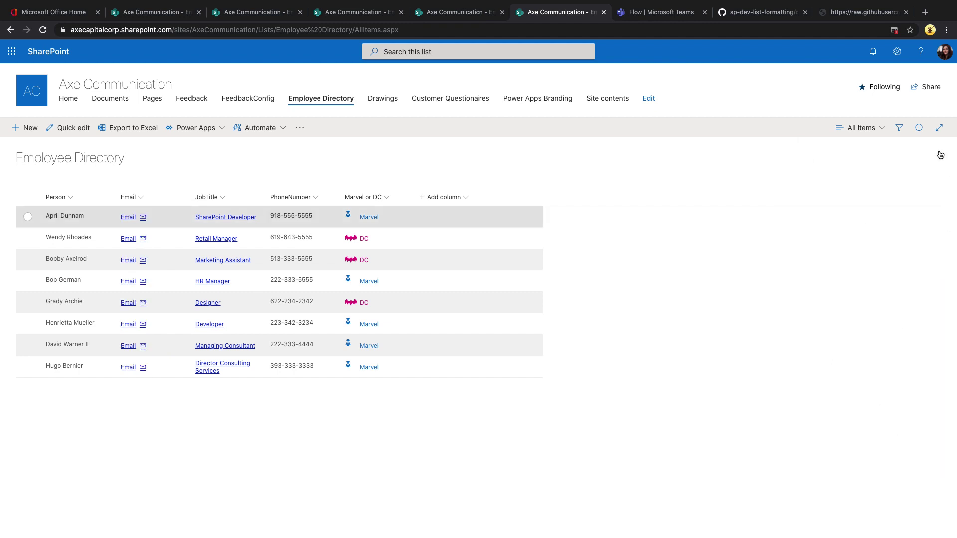
{"action": "left_click", "coordinate": [142, 222]}
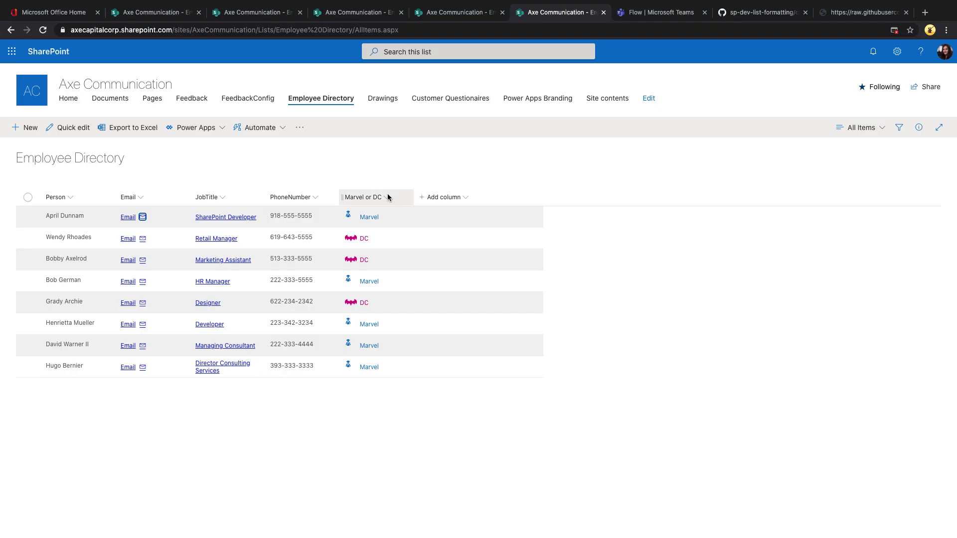
{"action": "left_click", "coordinate": [388, 197]}
{"action": "left_click", "coordinate": [390, 181]}
{"action": "left_click", "coordinate": [388, 197]}
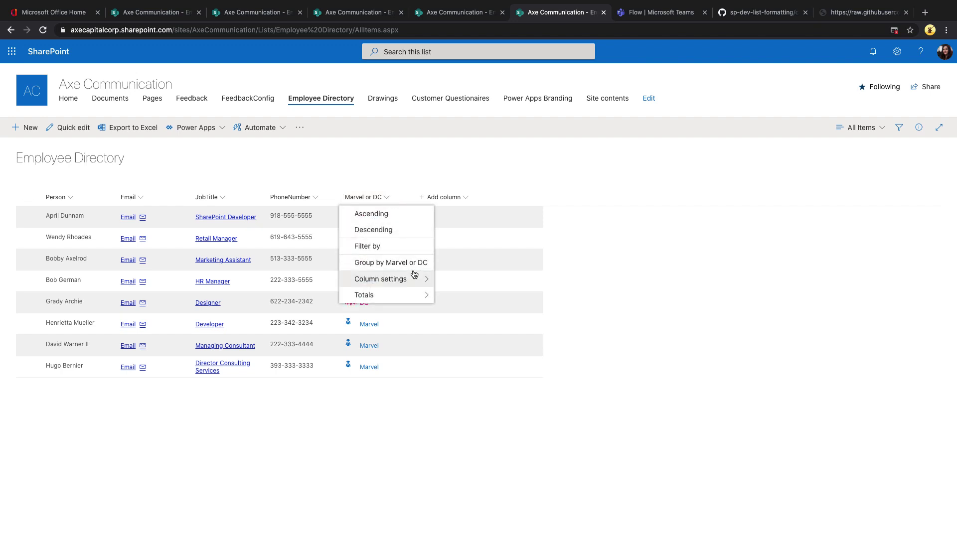
{"action": "mouse_move", "coordinate": [415, 285]}
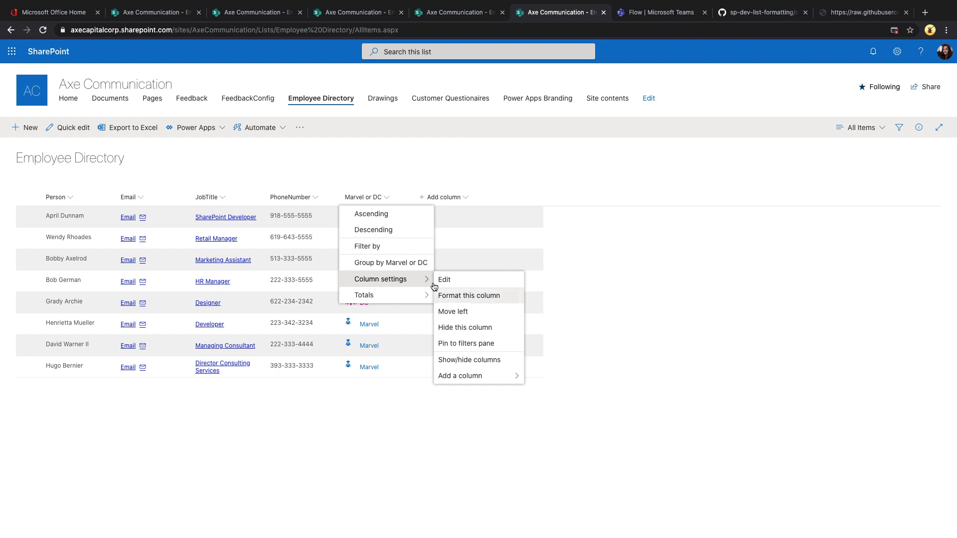
{"action": "mouse_move", "coordinate": [494, 377]}
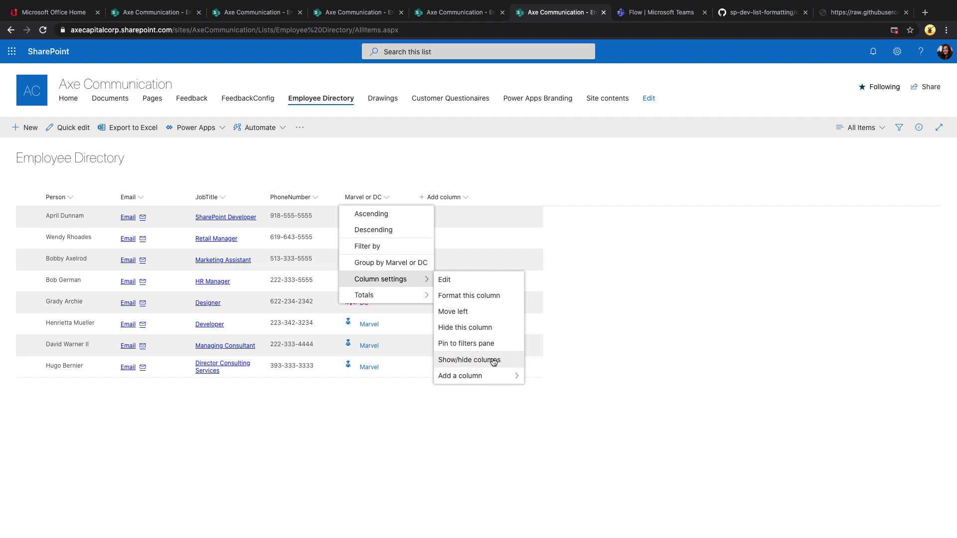
{"action": "left_click", "coordinate": [468, 296]}
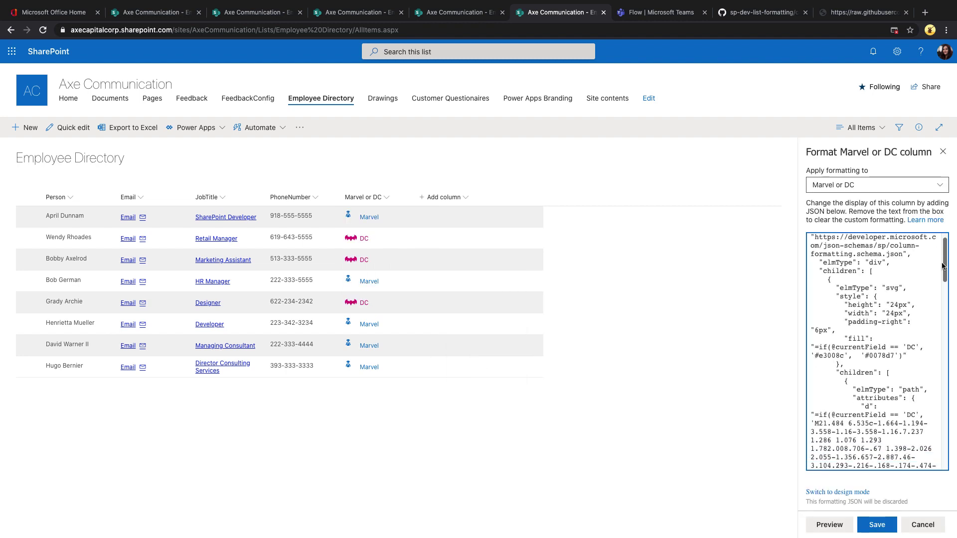
{"action": "left_click_drag", "start_coordinate": [943, 265], "coordinate": [932, 376]}
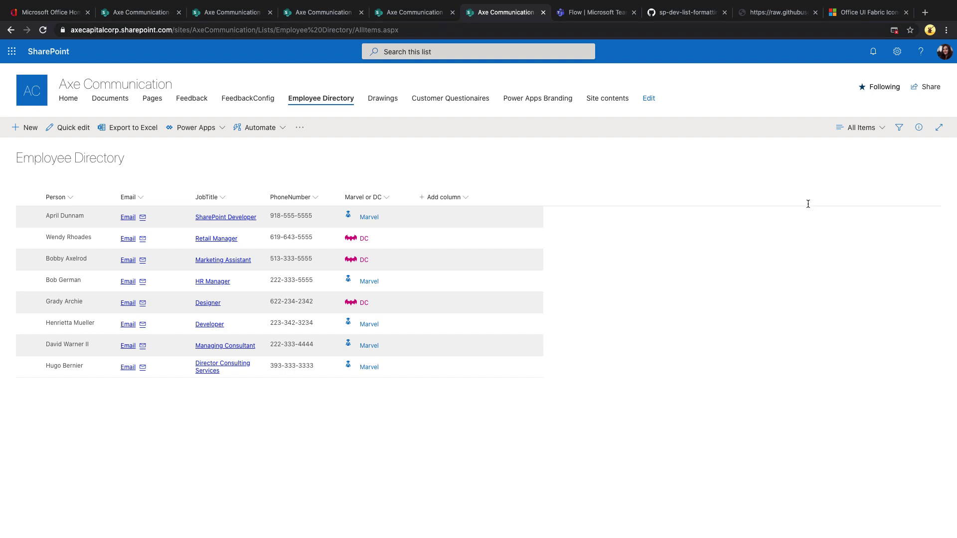
Search the Office UI Fabric icon catalogue for 'power'.
{"action": "key", "text": "super+9"}
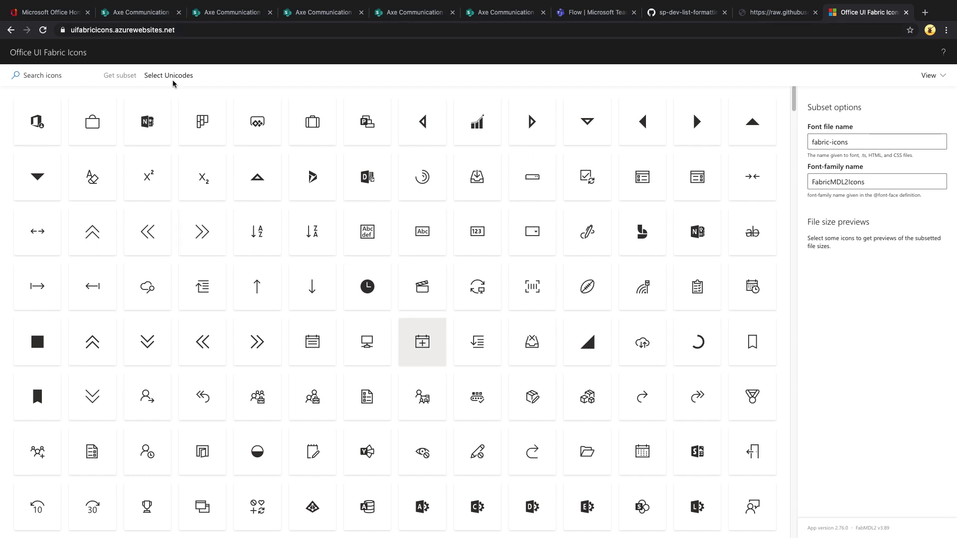
{"action": "scroll", "coordinate": [795, 103], "scroll_direction": "down", "scroll_amount": 15}
{"action": "scroll", "coordinate": [795, 103], "scroll_direction": "down", "scroll_amount": 15}
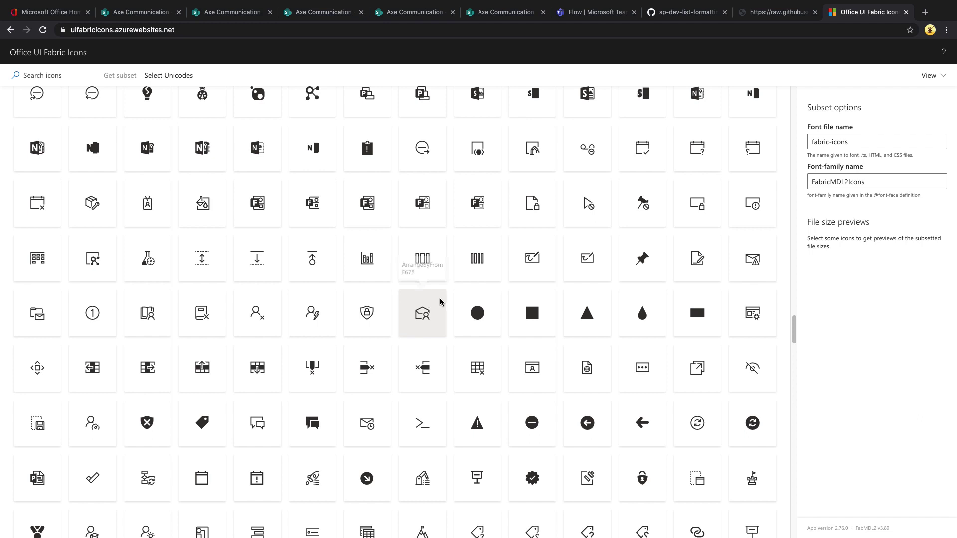
{"action": "scroll", "coordinate": [439, 299], "scroll_direction": "up", "scroll_amount": 1}
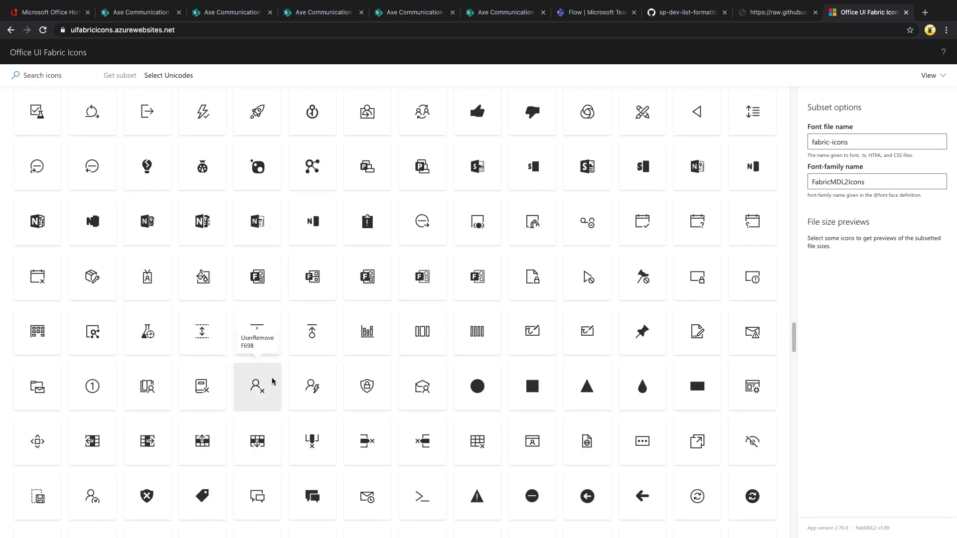
{"action": "scroll", "coordinate": [273, 380], "scroll_direction": "down", "scroll_amount": 7}
{"action": "left_click", "coordinate": [59, 74]}
{"action": "type", "text": "power"}
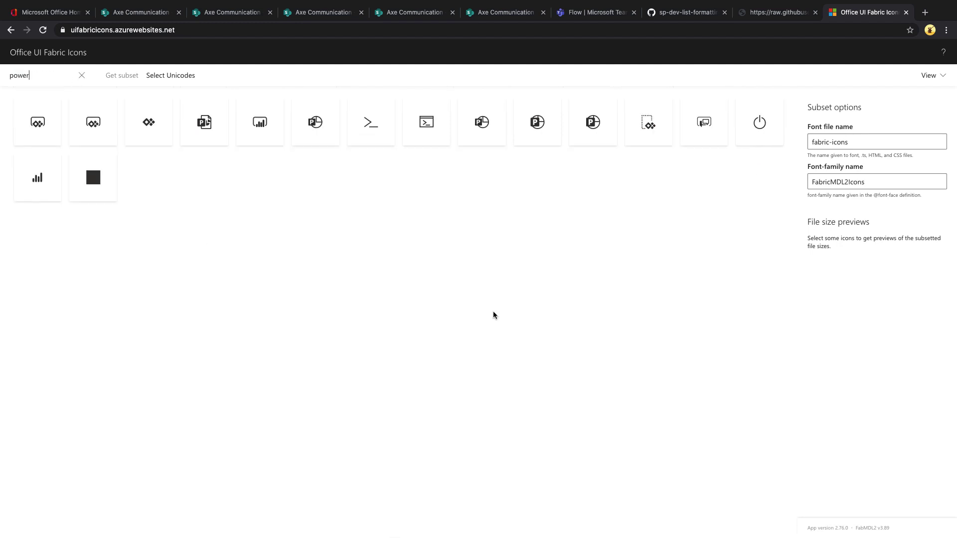
Copy the PowerApps icon's friendly name and select the Mail icon name in the raw Email.JSON.
{"action": "left_click", "coordinate": [42, 121]}
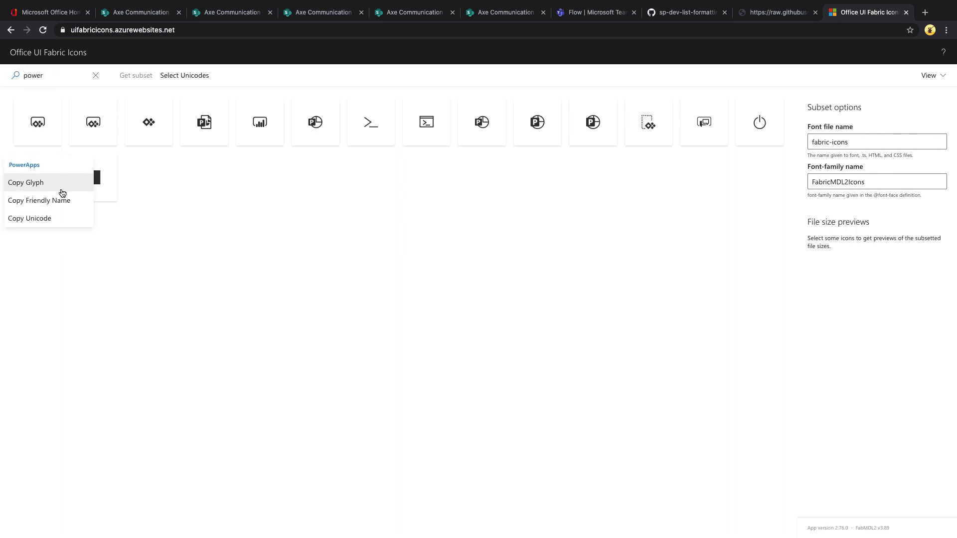
{"action": "left_click", "coordinate": [59, 199]}
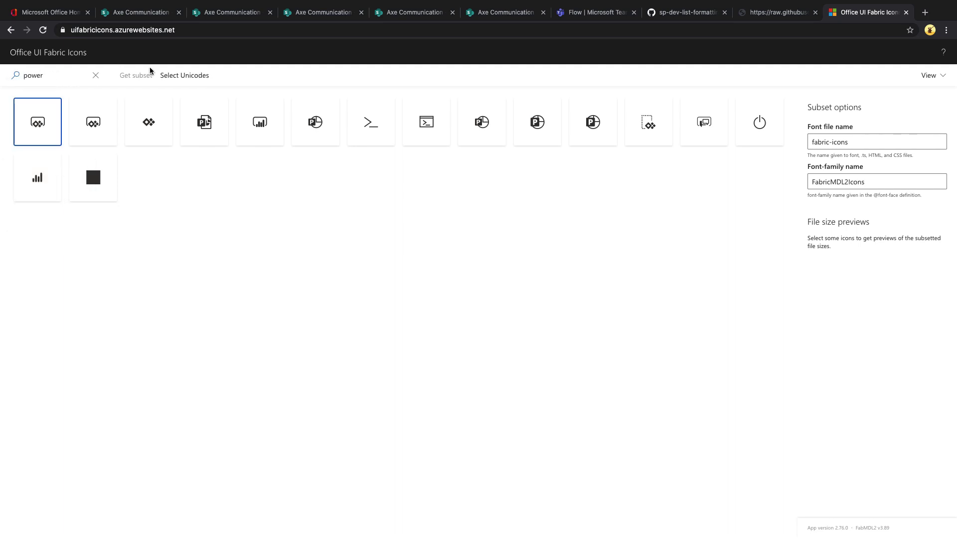
{"action": "left_click", "coordinate": [779, 13]}
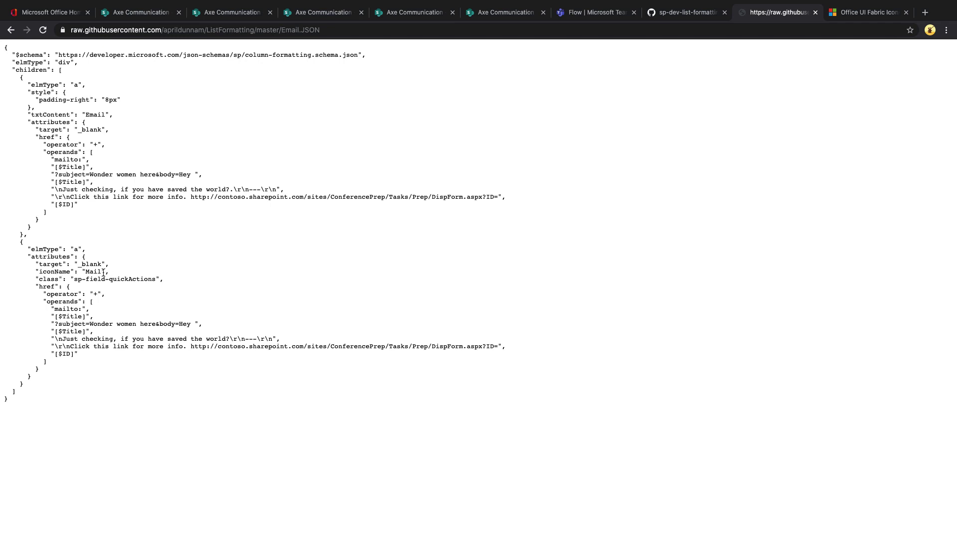
{"action": "left_click_drag", "start_coordinate": [104, 273], "coordinate": [90, 271]}
Return to the SharePoint Employee Directory list.
{"action": "key", "text": "super+6"}
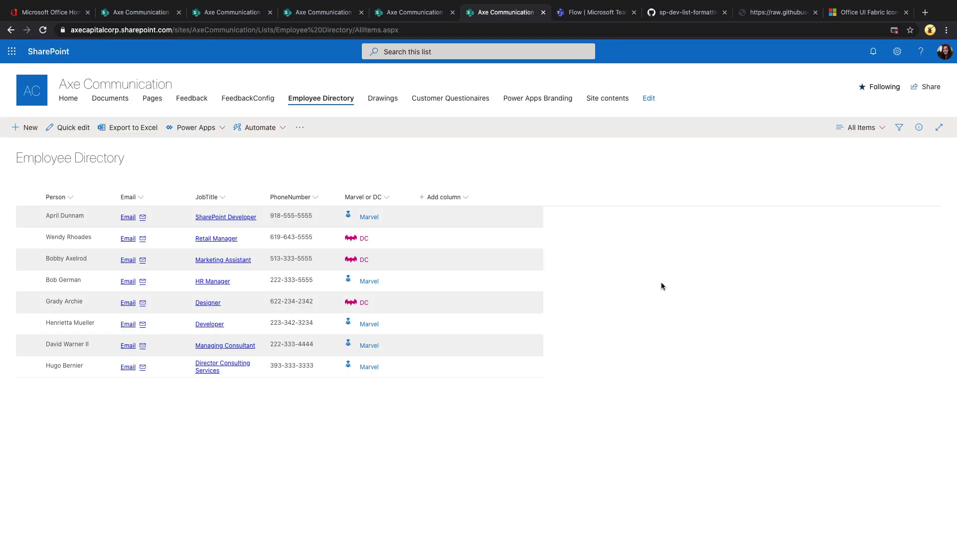